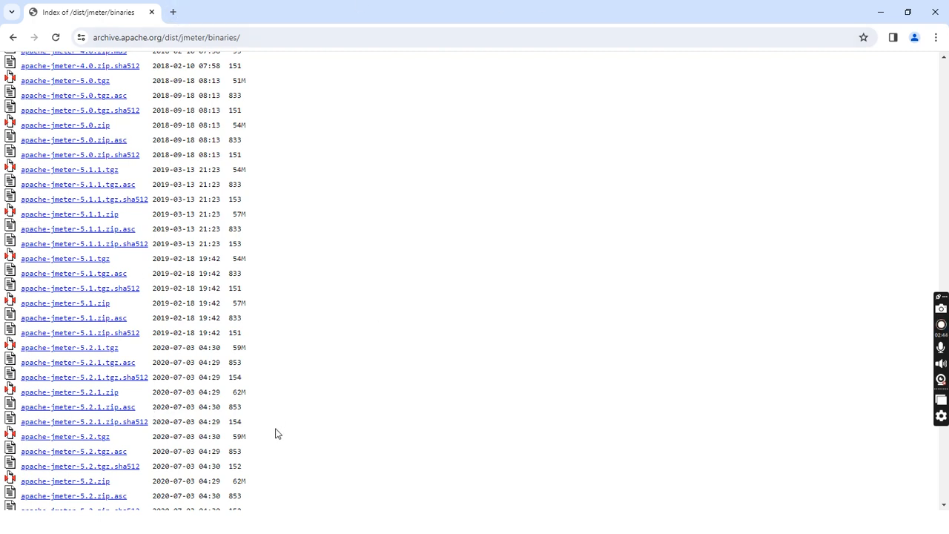
# Step: Download apache-jmeter-5.2.1.zip from the JMeter binaries archive and minimize the browser
pyautogui.click(78, 393)
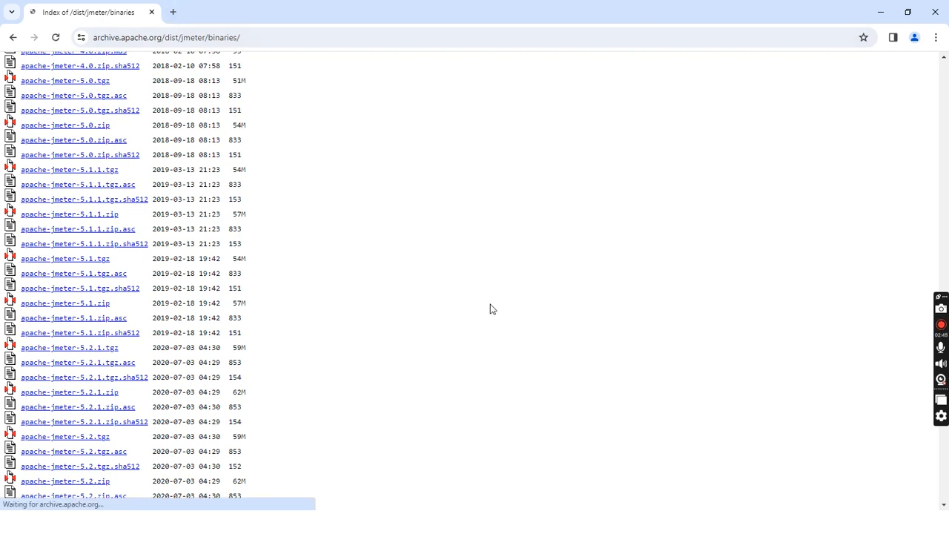
pyautogui.click(839, 89)
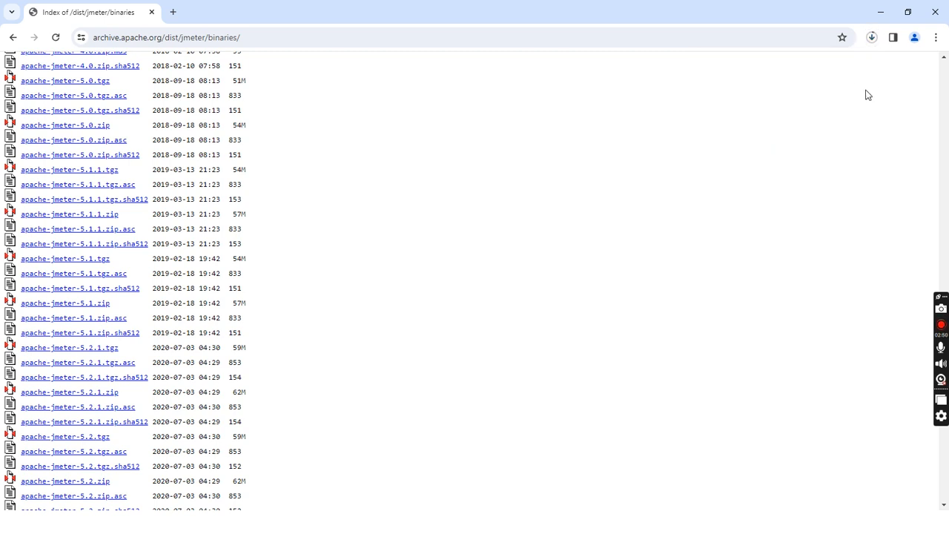
pyautogui.click(881, 12)
# Step: Show the taskbar while the slide show is running
pyautogui.rightClick(523, 148)
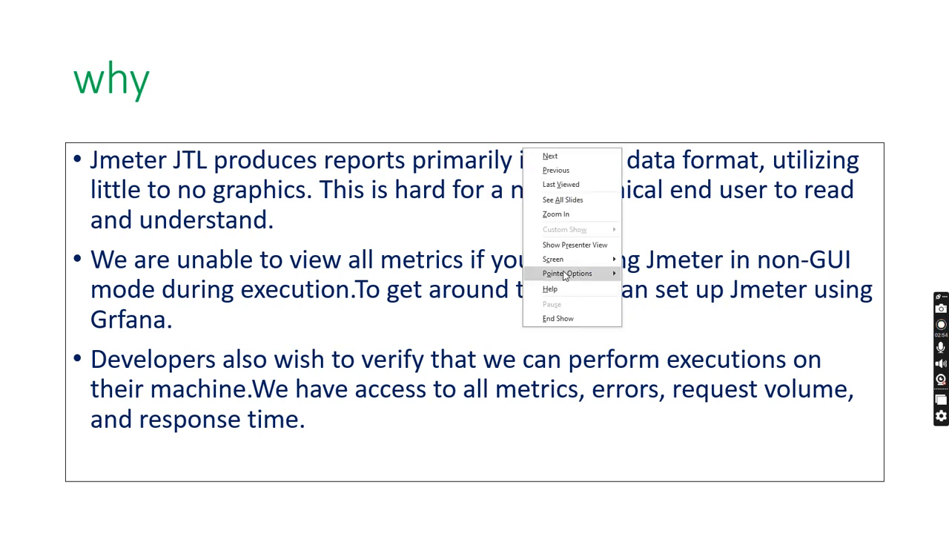
pyautogui.moveTo(607, 263)
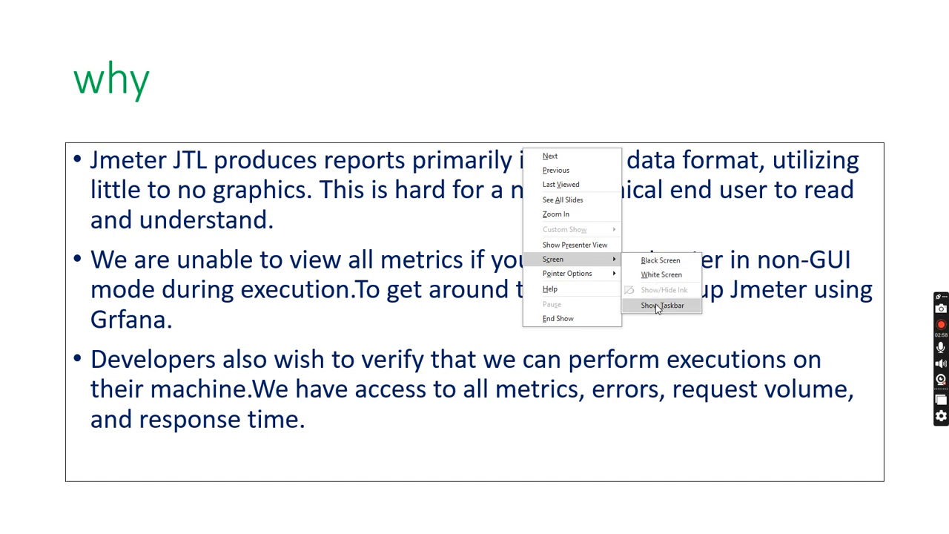
pyautogui.click(663, 306)
# Step: Open File Explorer and browse to D:\JMeter-influxDB-Grafana Dashboard\apache-jmeter-5.6.1\apache-jmeter-5.6.1\bin
pyautogui.click(243, 522)
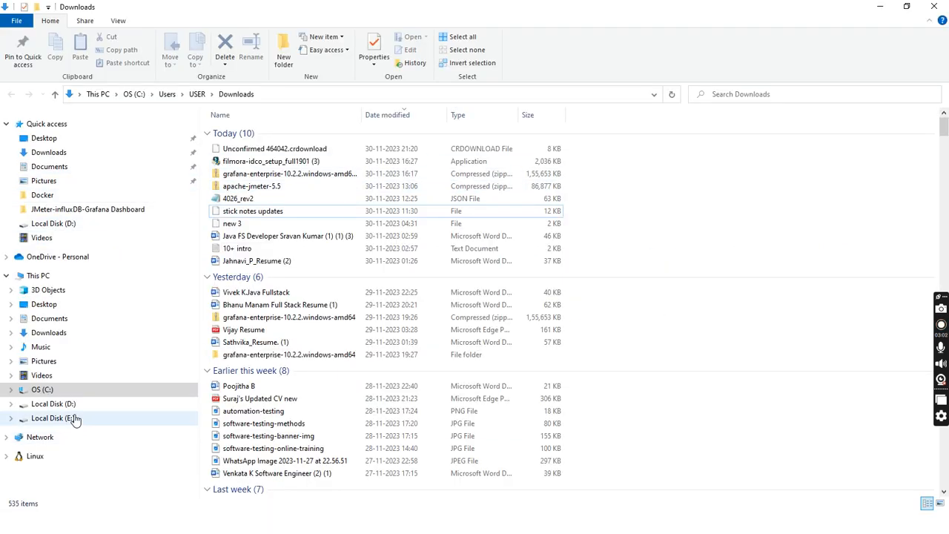
pyautogui.click(113, 404)
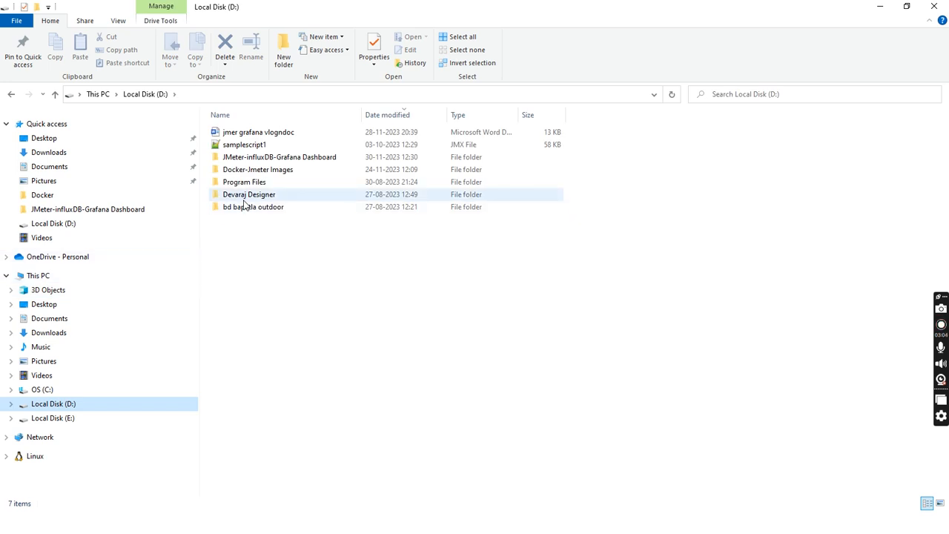
pyautogui.doubleClick(250, 157)
pyautogui.doubleClick(254, 132)
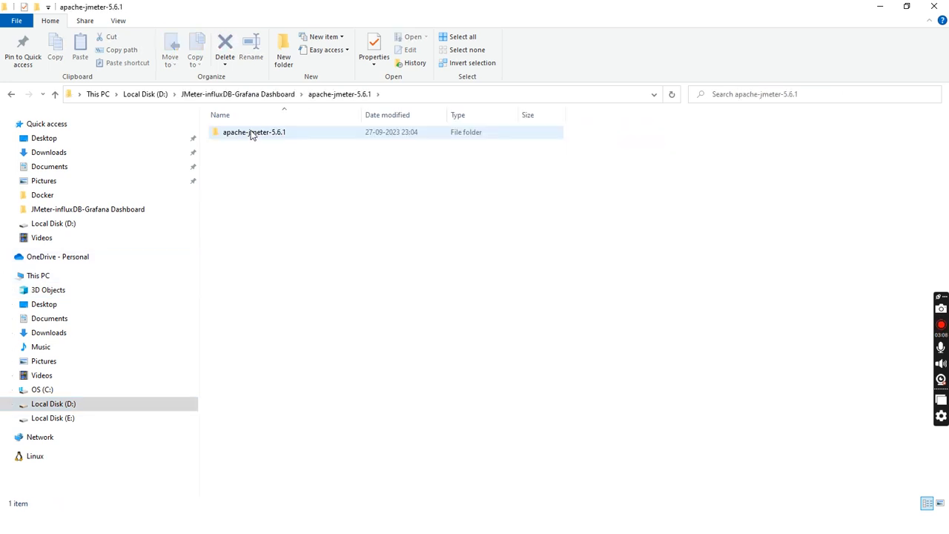
pyautogui.doubleClick(254, 133)
pyautogui.doubleClick(233, 147)
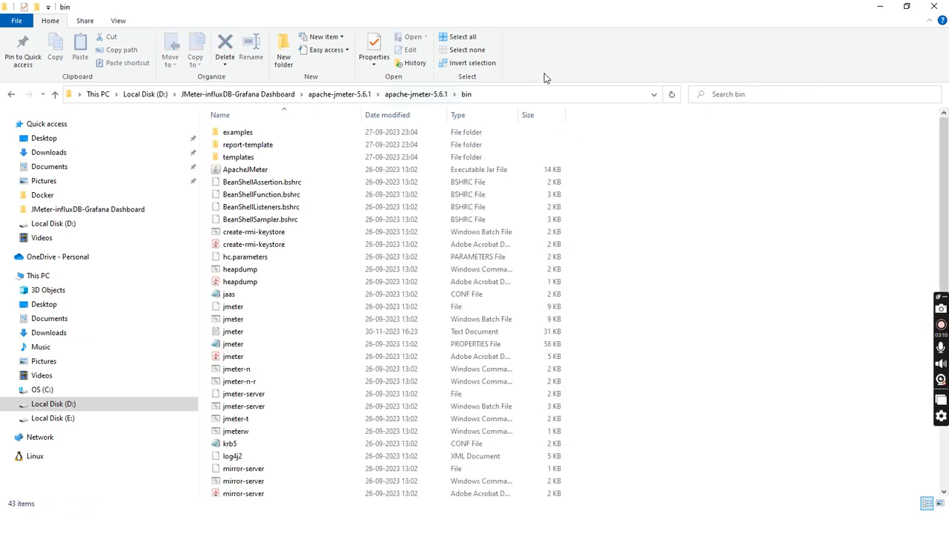
# Step: Try to launch JMeter by running jmeter in a command prompt opened from the bin folder
pyautogui.click(520, 94)
pyautogui.write('cmd')
pyautogui.press('Return')
pyautogui.write('jmeter')
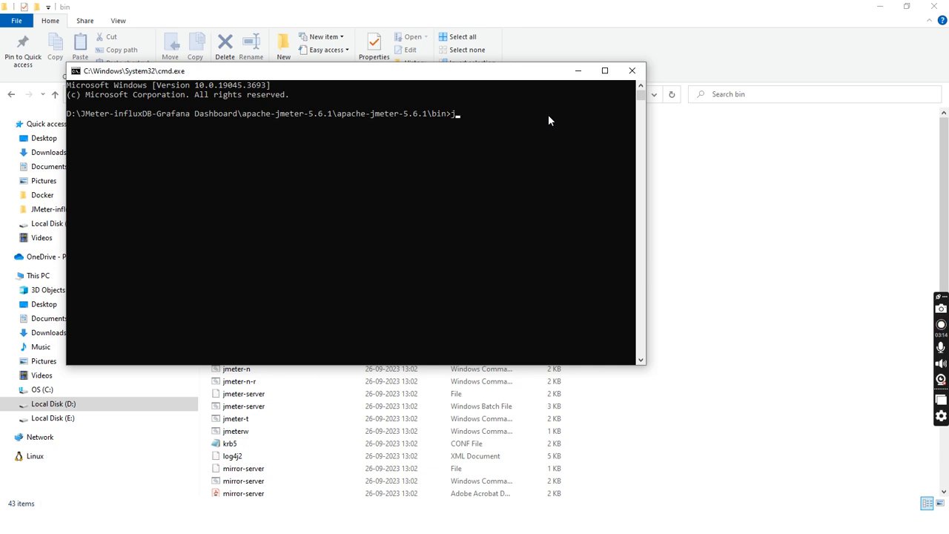
pyautogui.press('Return')
pyautogui.click(496, 105)
pyautogui.click(483, 117)
pyautogui.rightClick(483, 117)
pyautogui.click(483, 117)
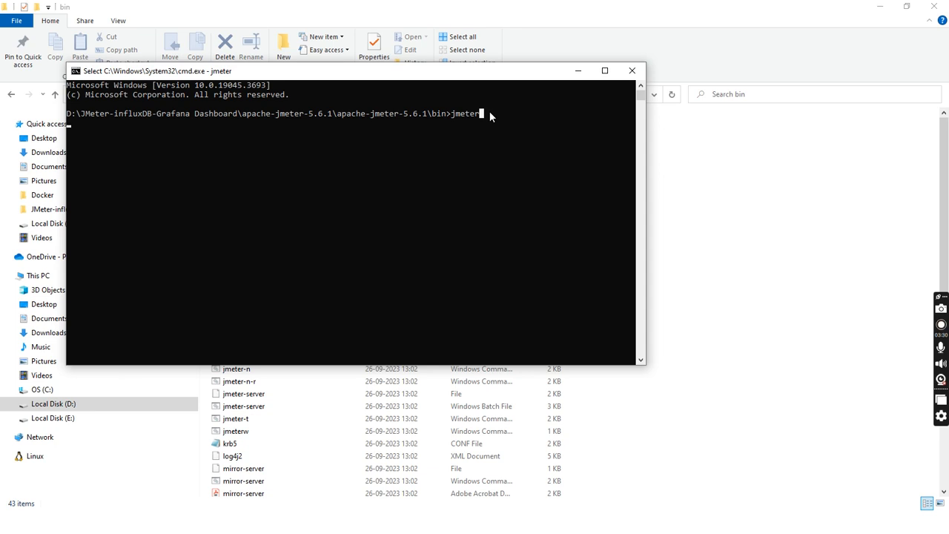
pyautogui.click(578, 71)
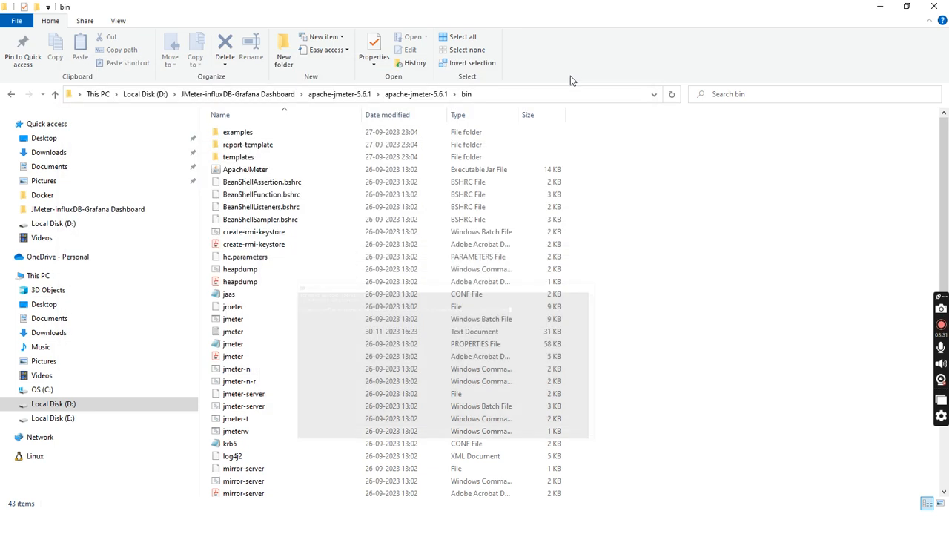
# Step: Open a new command prompt in the bin folder and run jmeter to launch the JMeter GUI
pyautogui.click(523, 98)
pyautogui.write('cmd')
pyautogui.press('Return')
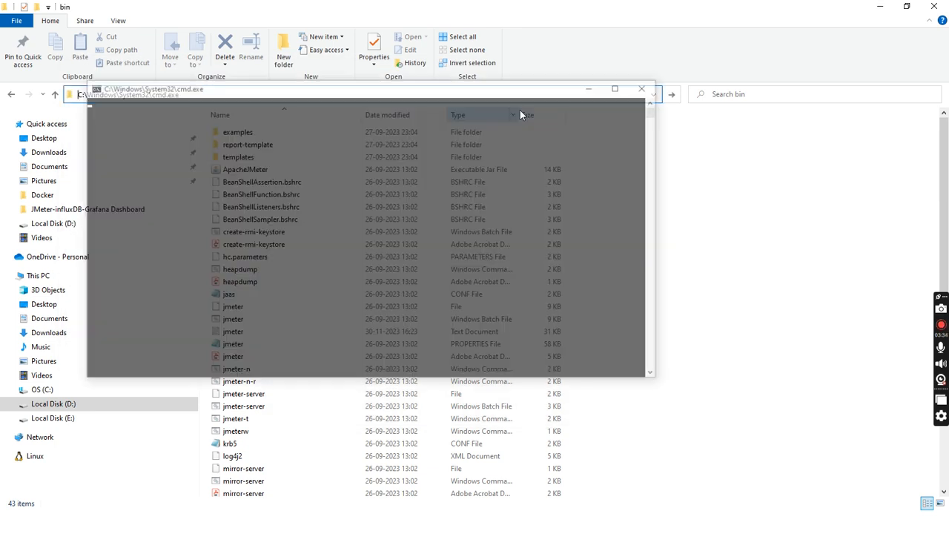
pyautogui.write('jmeter')
pyautogui.press('Return')
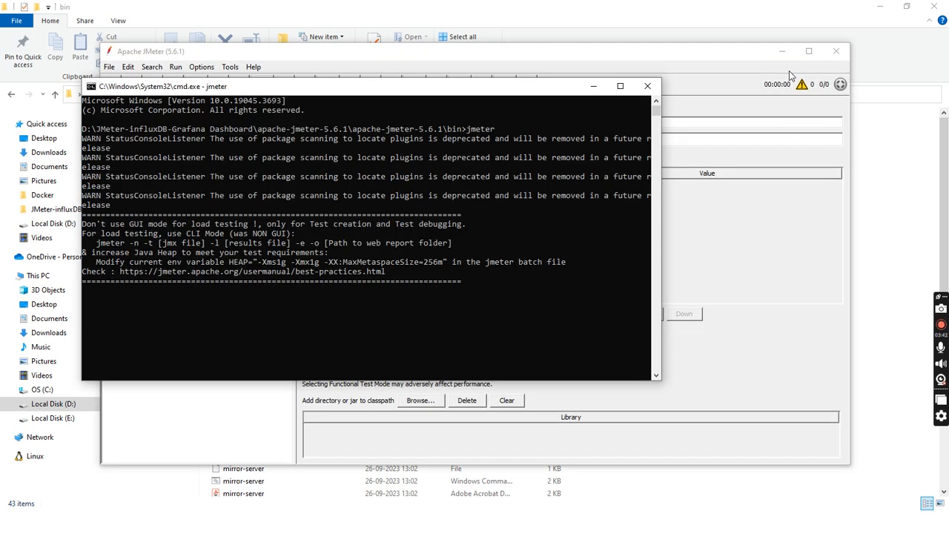
# Step: Maximize the JMeter window, then minimize it and the command prompt window
pyautogui.click(807, 51)
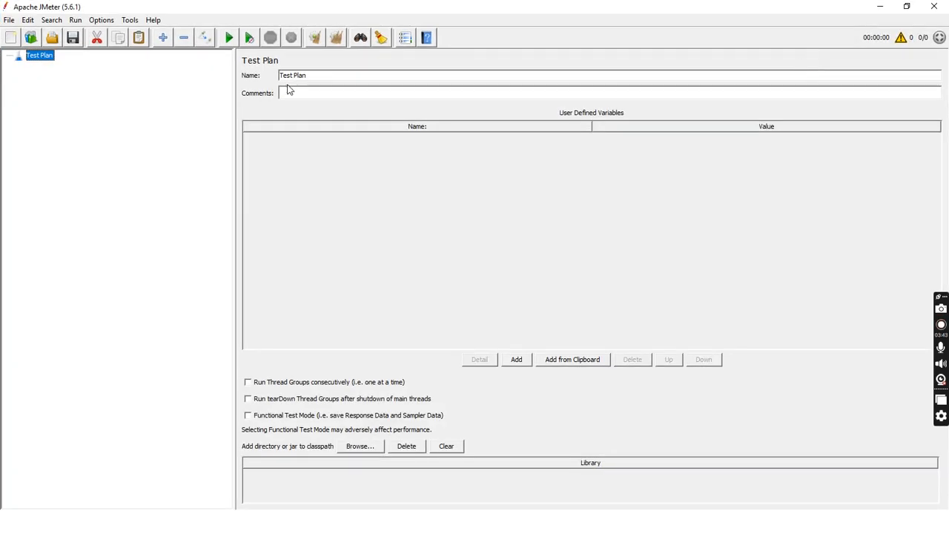
pyautogui.click(880, 7)
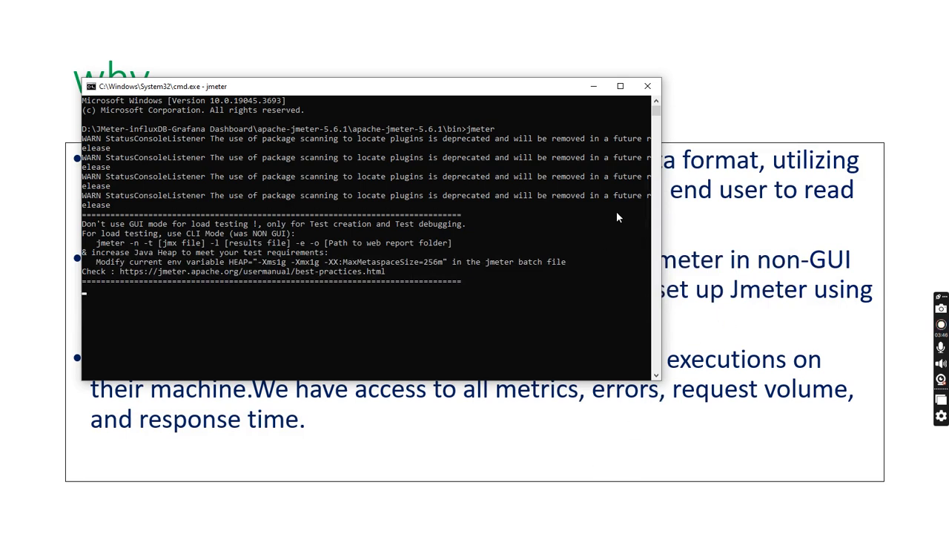
pyautogui.click(593, 86)
# Step: Leave the slide show and switch back to the JMeter window
pyautogui.rightClick(600, 136)
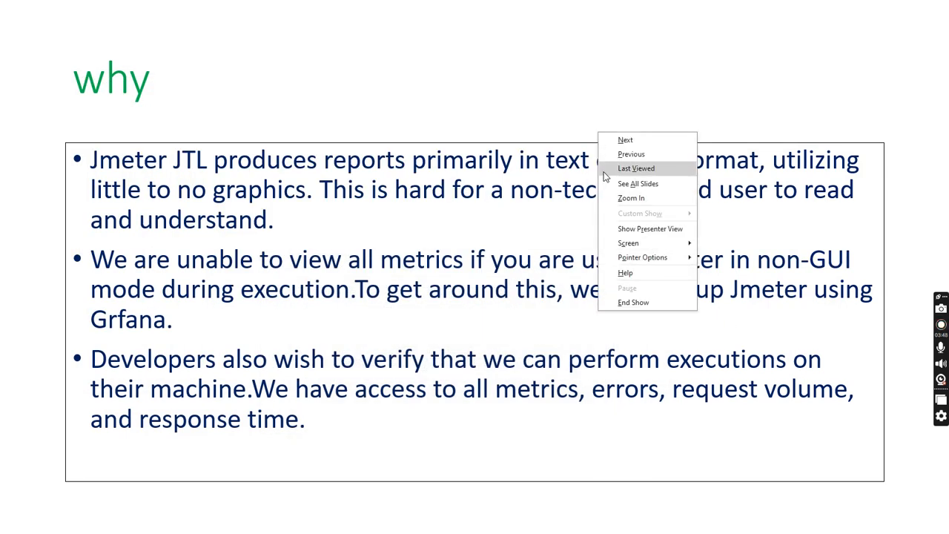
pyautogui.moveTo(701, 246)
pyautogui.click(738, 289)
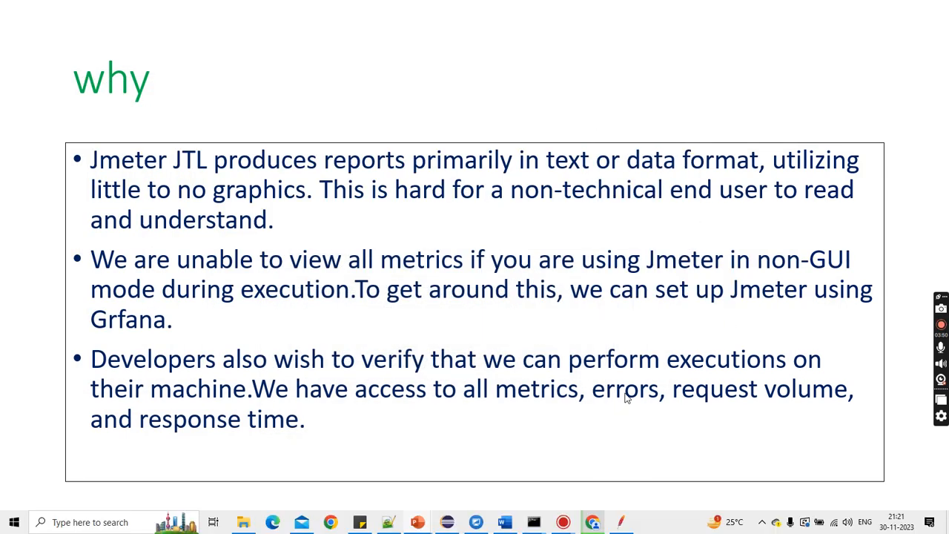
pyautogui.click(354, 467)
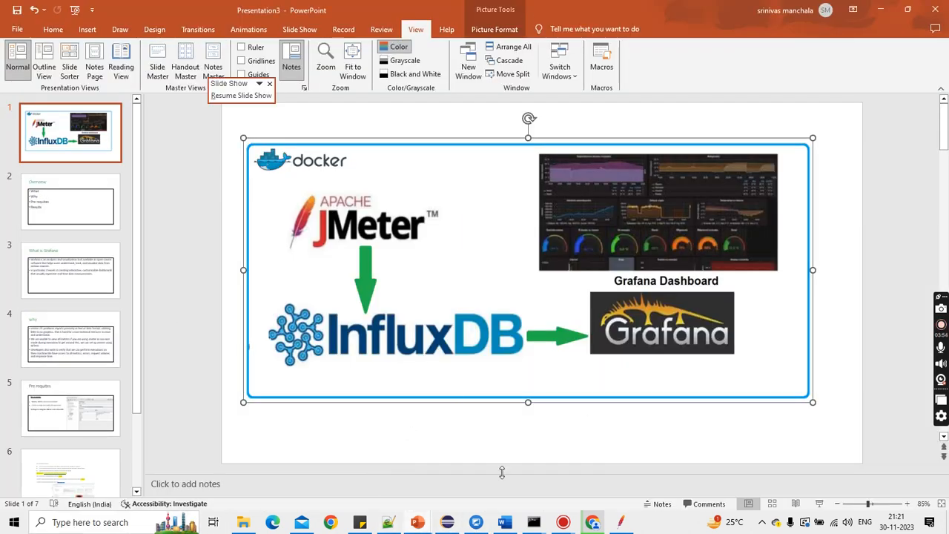
pyautogui.click(623, 525)
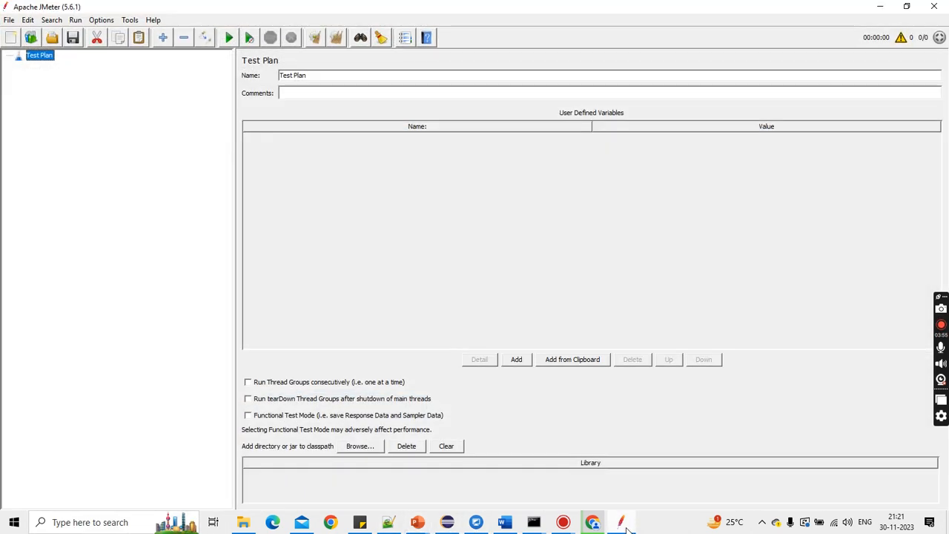
# Step: Open the recent test plan jmetegrafanascript1.jmx
pyautogui.click(9, 19)
pyautogui.moveTo(29, 72)
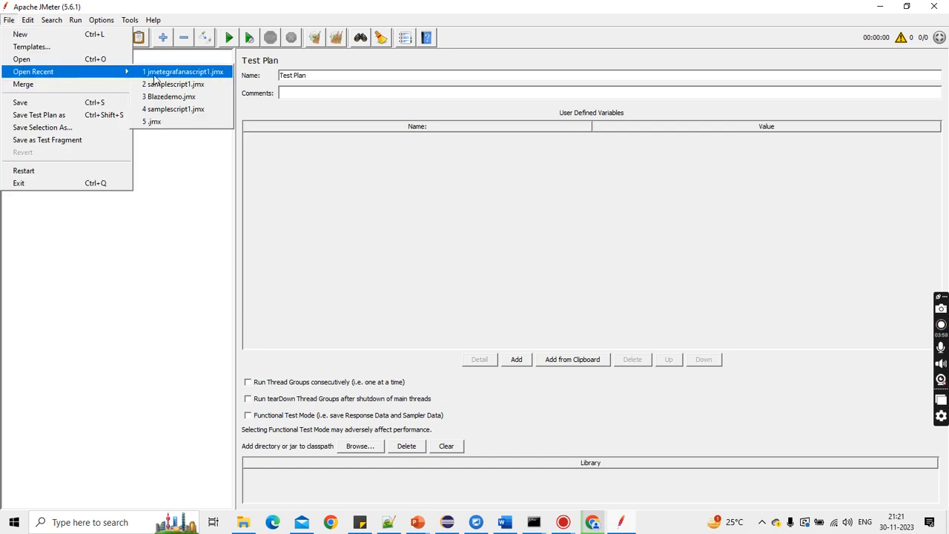
pyautogui.click(156, 75)
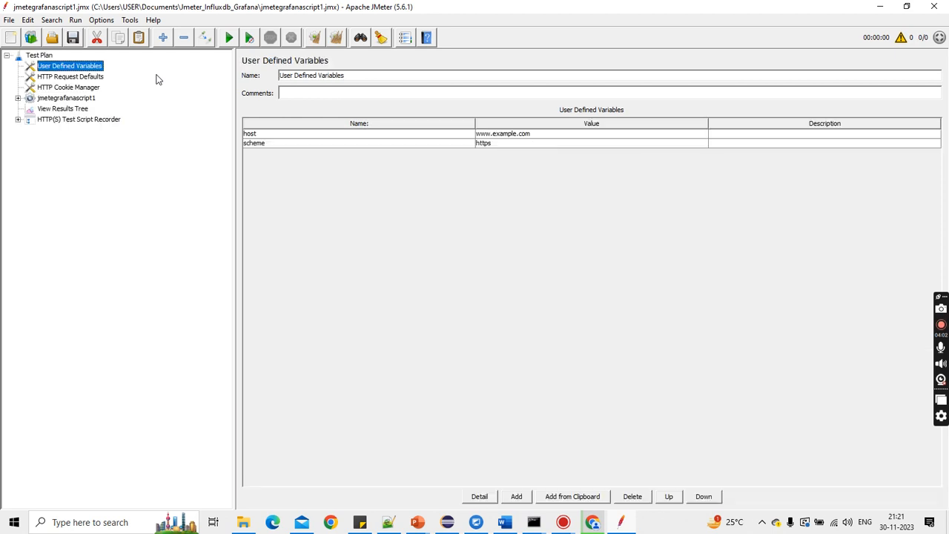
# Step: Expand the jmetegrafanascript1 thread group and review the confirm transaction's request and the Summary Report listener
pyautogui.click(19, 100)
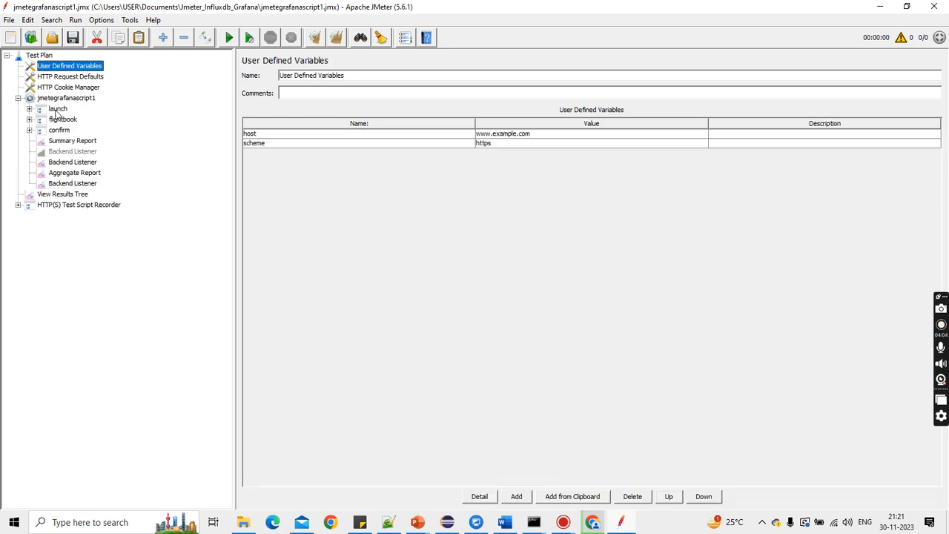
pyautogui.click(30, 130)
pyautogui.click(30, 130)
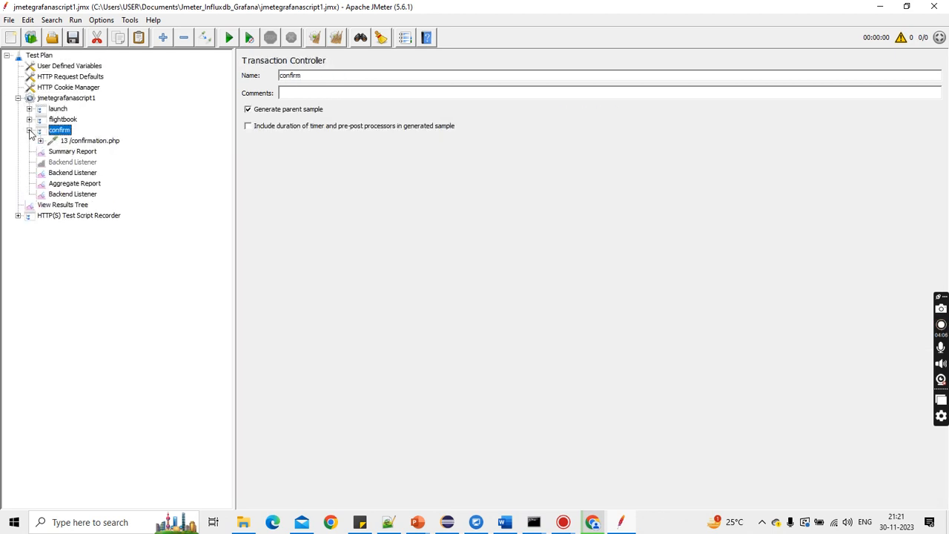
pyautogui.click(78, 145)
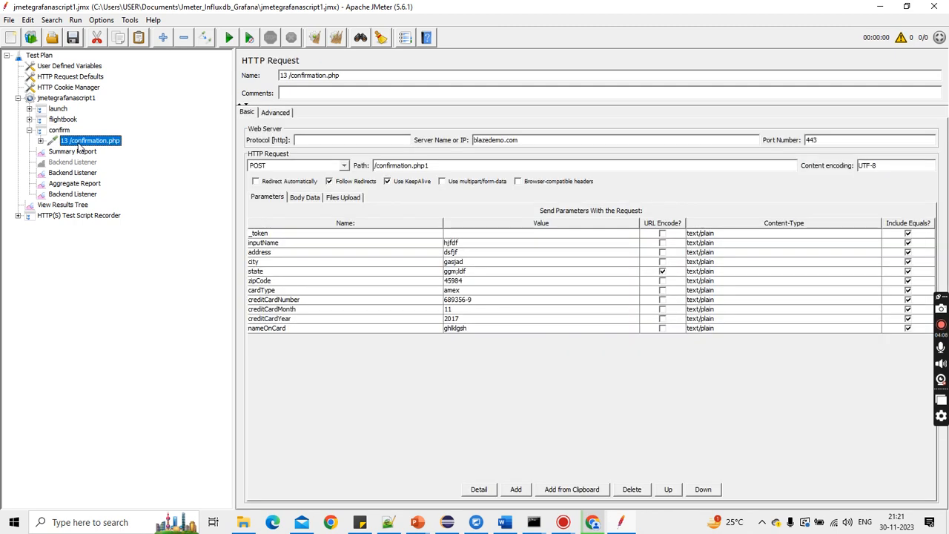
pyautogui.click(443, 166)
pyautogui.click(30, 130)
pyautogui.click(62, 141)
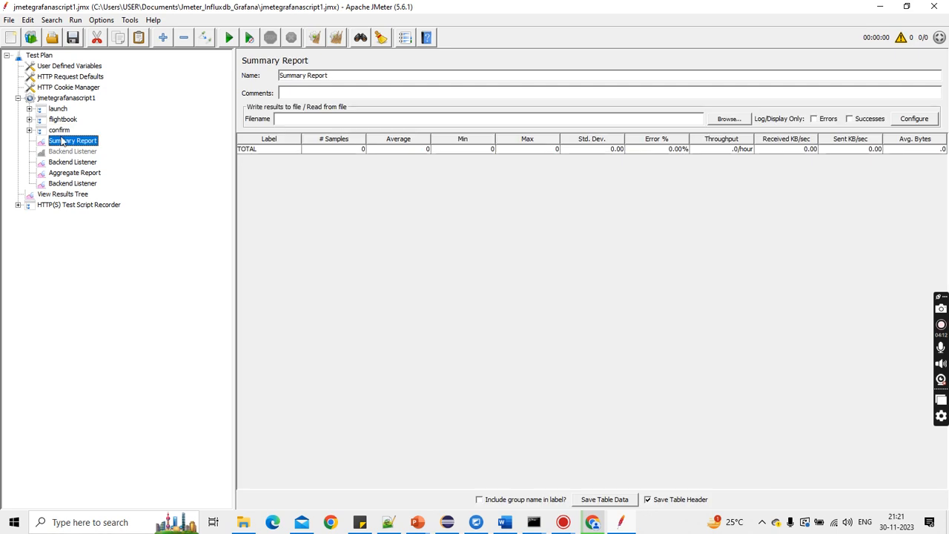
# Step: Run the test plan with View Results Tree selected, then stop the run
pyautogui.click(78, 196)
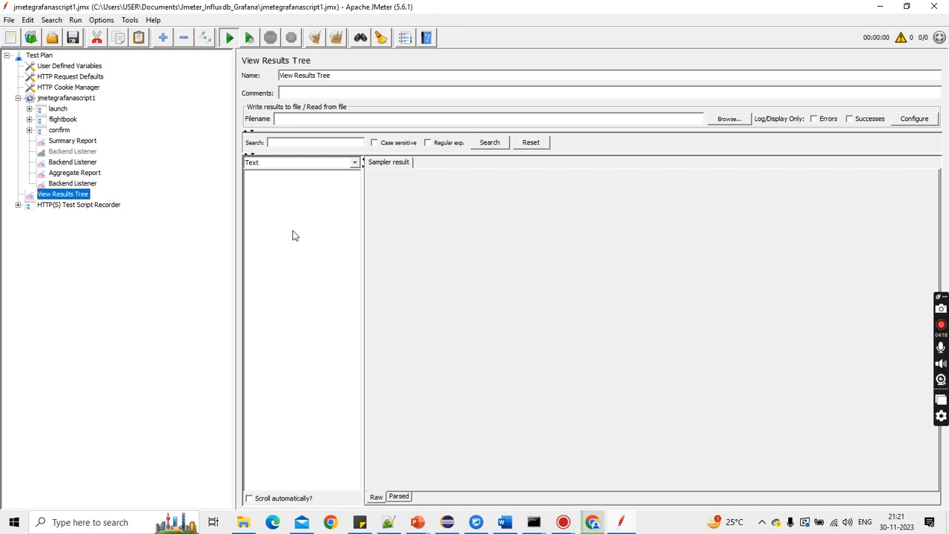
pyautogui.hotkey('ctrl', 'r')
pyautogui.click(556, 274)
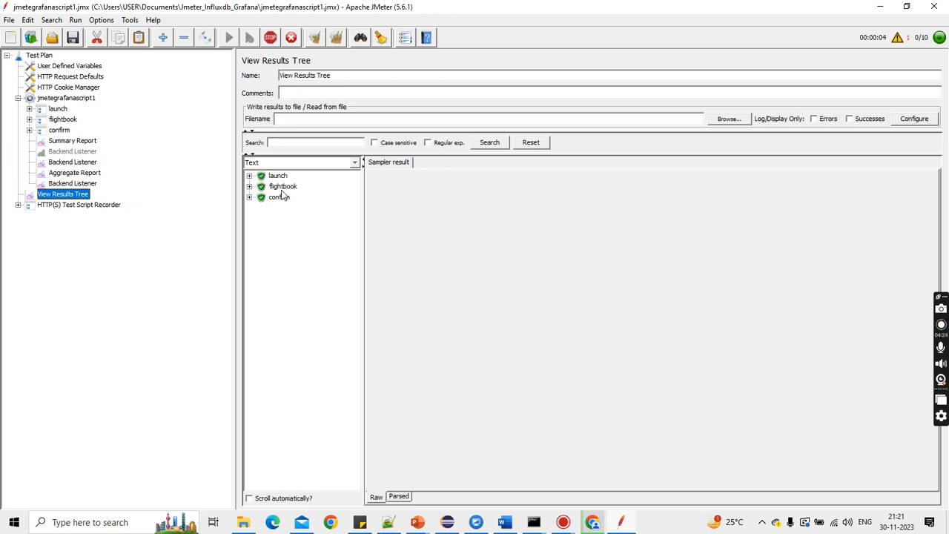
pyautogui.click(272, 40)
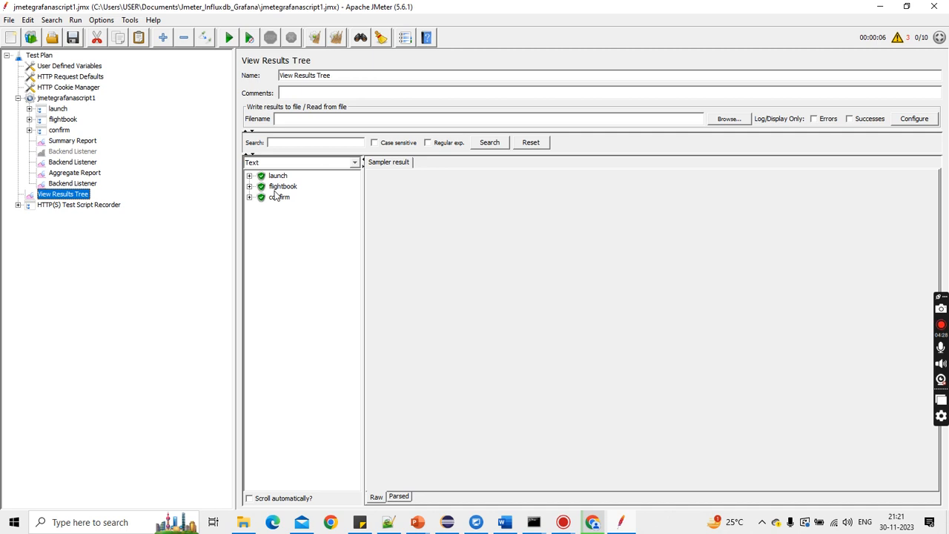
# Step: Add a Backend Listener to the jmetegrafanascript1 thread group using the InfluxdbBackendListenerClient implementation
pyautogui.click(69, 101)
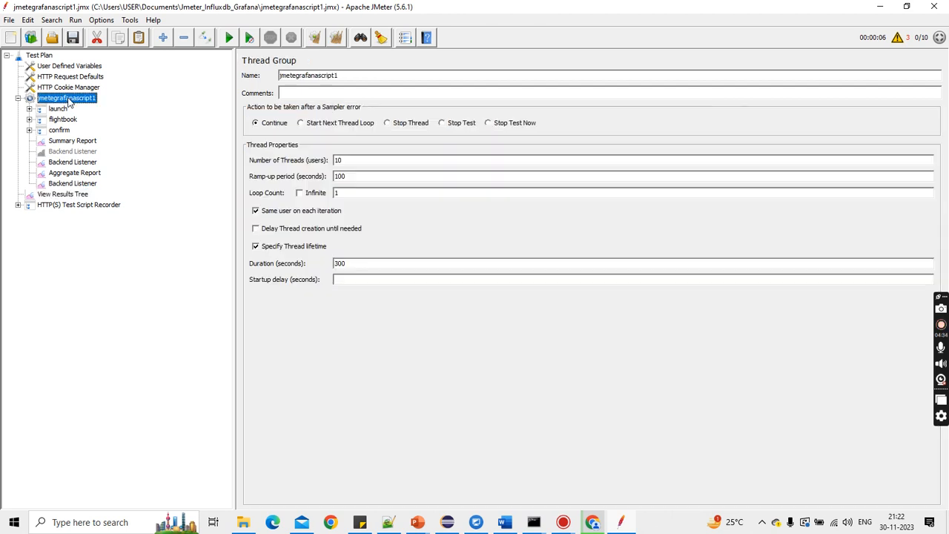
pyautogui.rightClick(69, 99)
pyautogui.moveTo(140, 106)
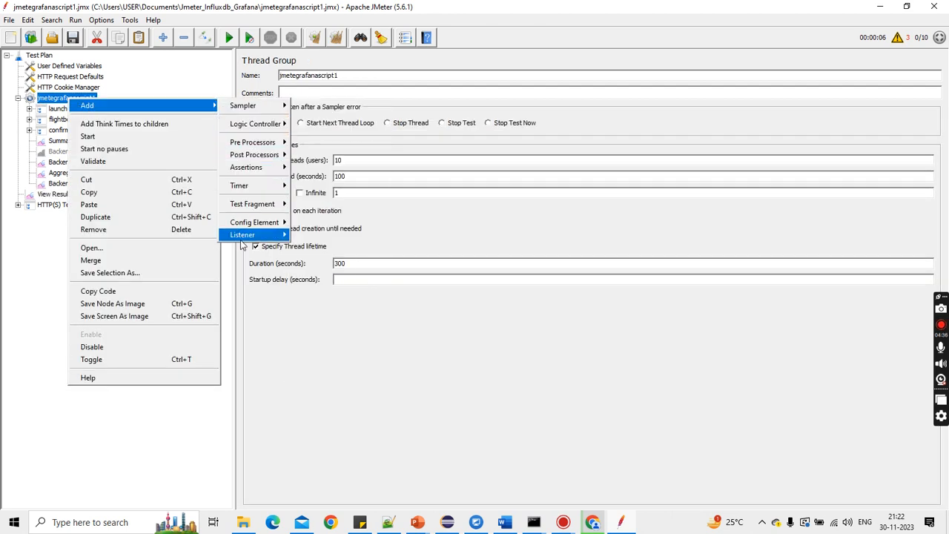
pyautogui.moveTo(242, 235)
pyautogui.click(326, 273)
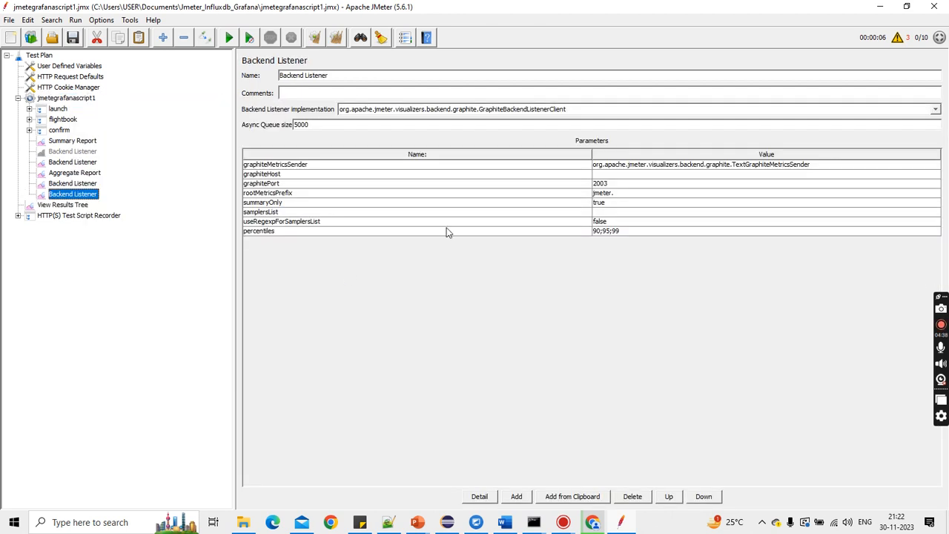
pyautogui.click(543, 112)
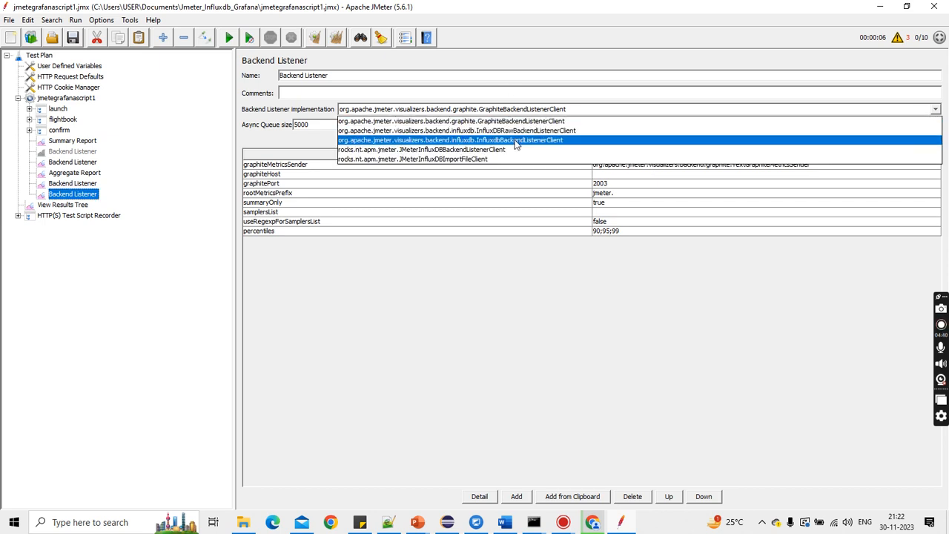
pyautogui.click(516, 141)
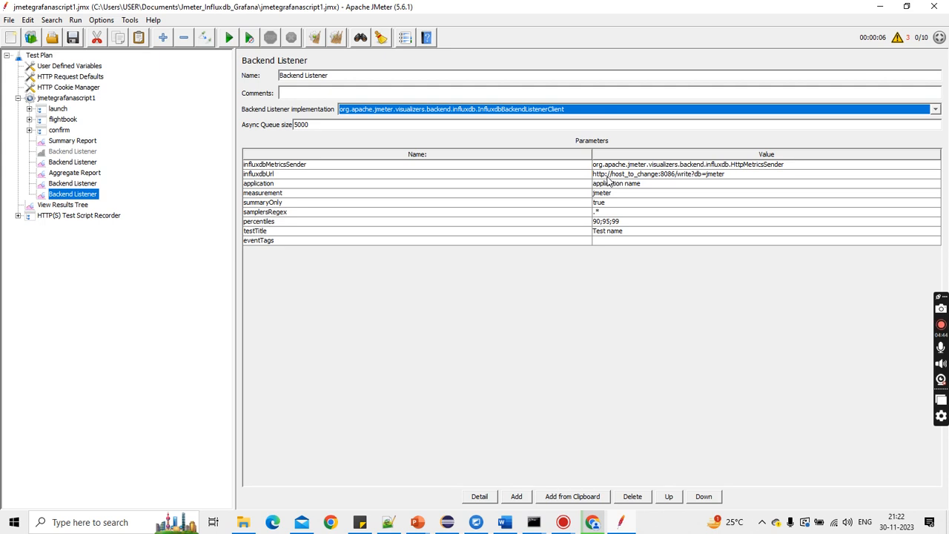
# Step: Inspect the Backend Listener's influxdbUrl and measurement parameter values
pyautogui.click(267, 175)
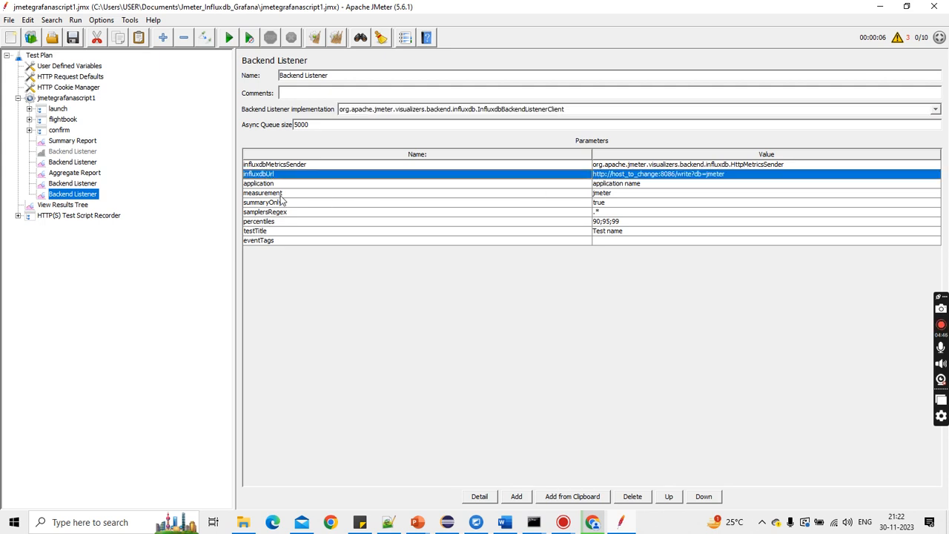
pyautogui.click(290, 195)
pyautogui.click(284, 177)
pyautogui.doubleClick(632, 174)
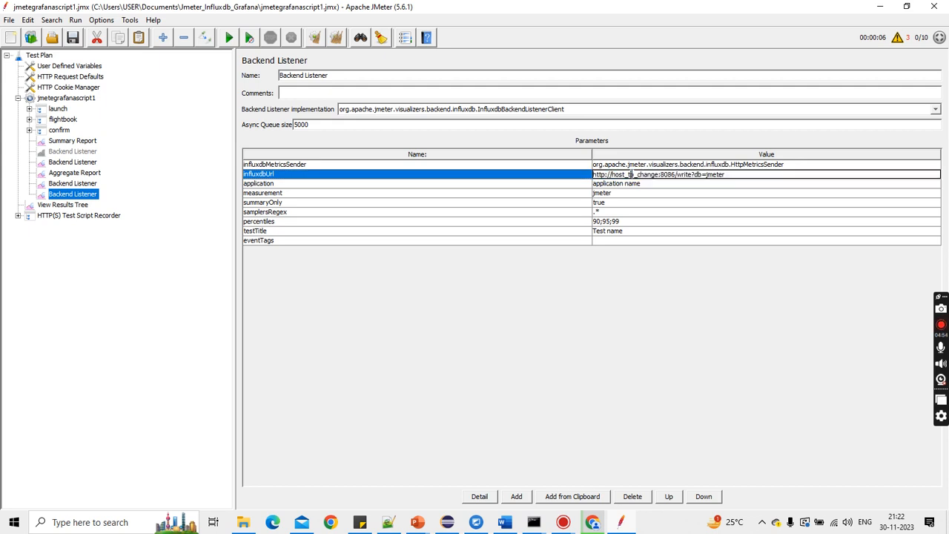
pyautogui.doubleClick(632, 175)
pyautogui.doubleClick(630, 175)
pyautogui.doubleClick(603, 193)
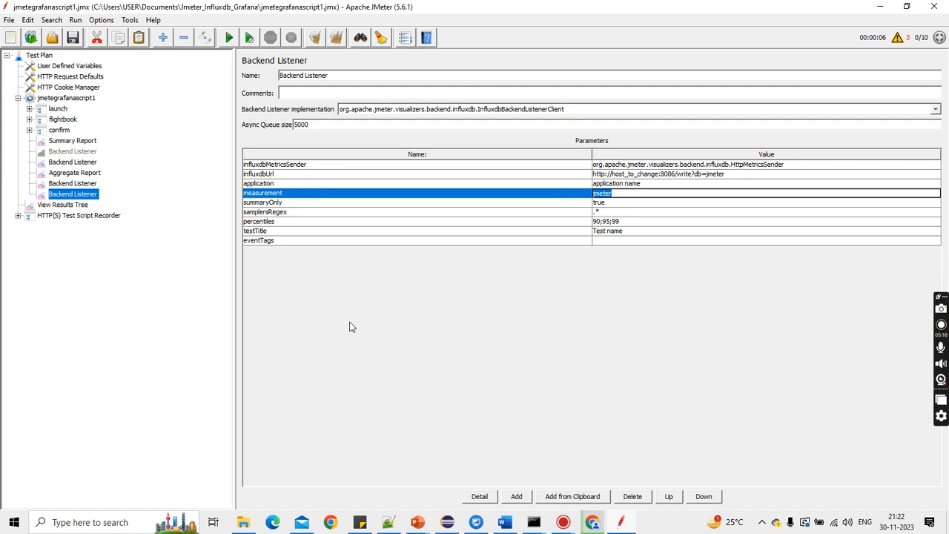
# Step: Switch to the Word guide and copy the wget command that downloads InfluxDB 1.8.10 for Windows
pyautogui.click(510, 523)
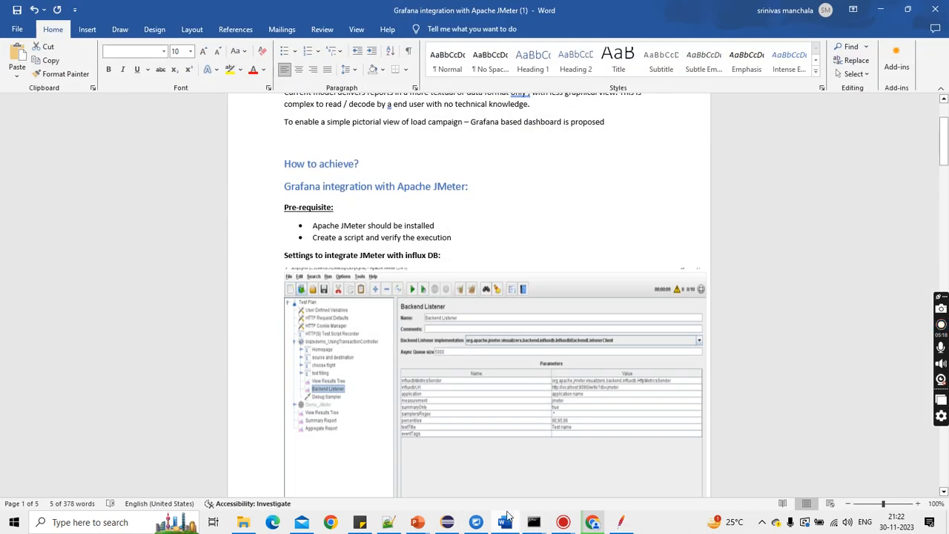
pyautogui.scroll(1, 461, 364)
pyautogui.scroll(-15, 461, 364)
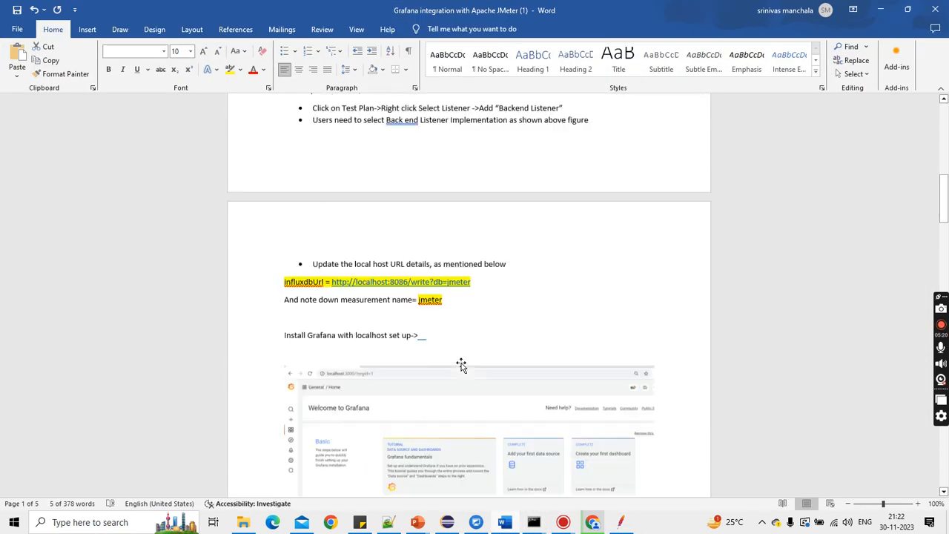
pyautogui.scroll(-5, 461, 363)
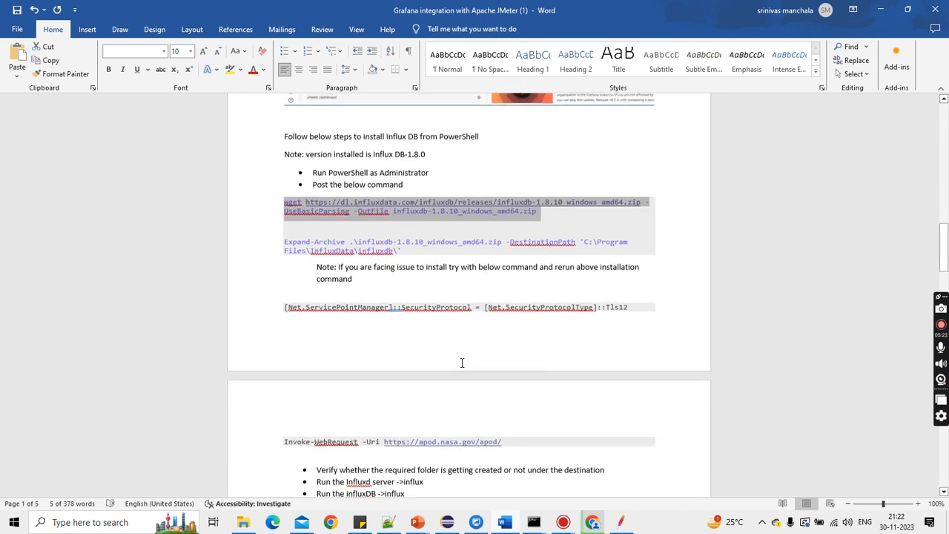
pyautogui.click(293, 214)
pyautogui.moveTo(282, 203); pyautogui.dragTo(540, 213)
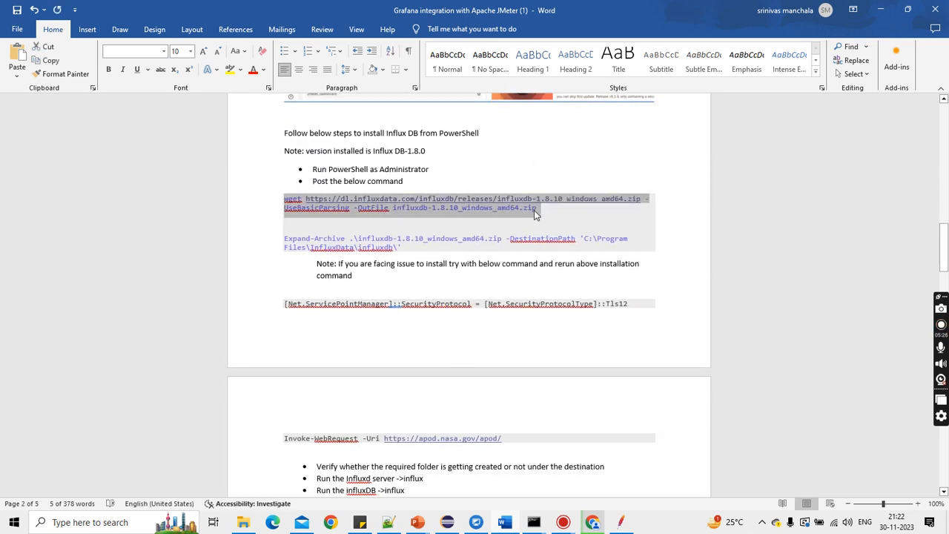
pyautogui.click(533, 210)
pyautogui.moveTo(533, 210); pyautogui.dragTo(285, 205)
# Step: Open Windows PowerShell, paste the copied wget command and run it to download influxdb-1.8.10_windows_amd64.zip
pyautogui.click(89, 524)
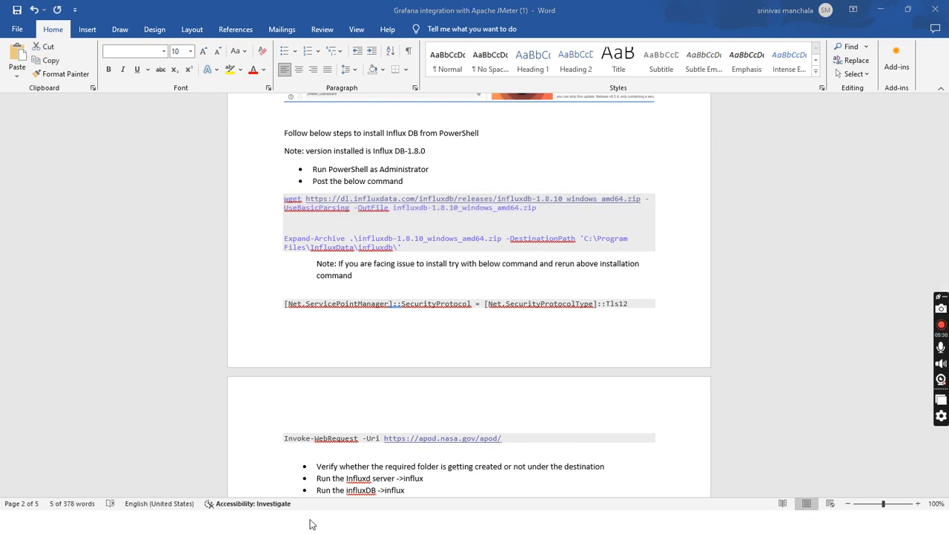
pyautogui.write('powe')
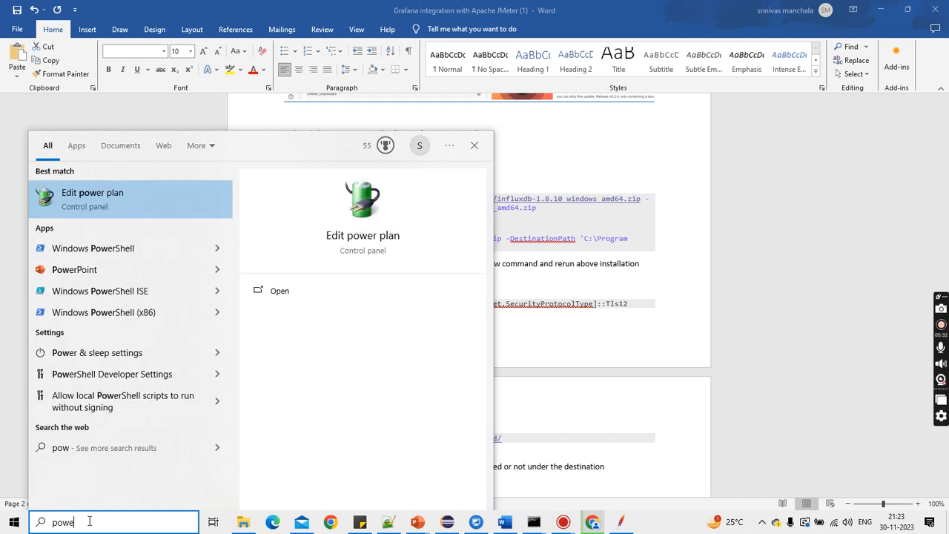
pyautogui.click(139, 194)
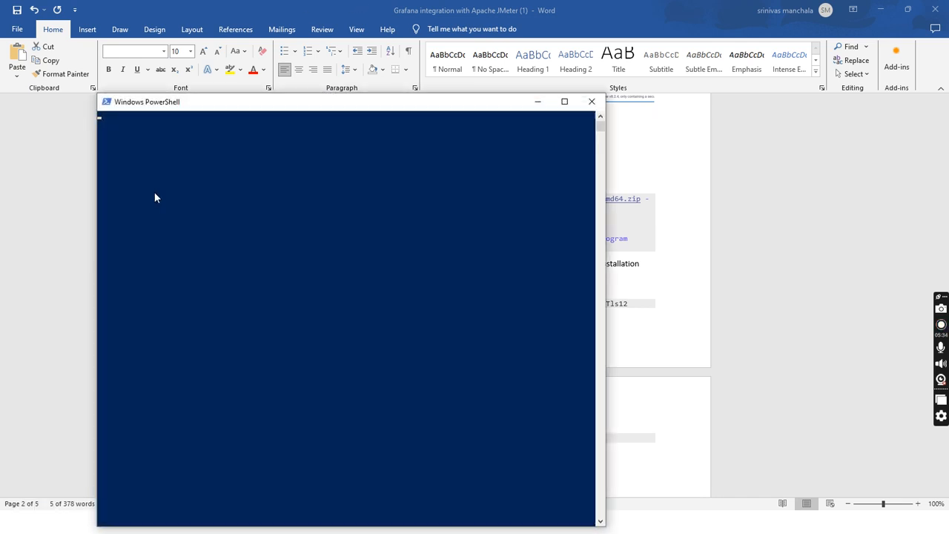
pyautogui.rightClick(185, 169)
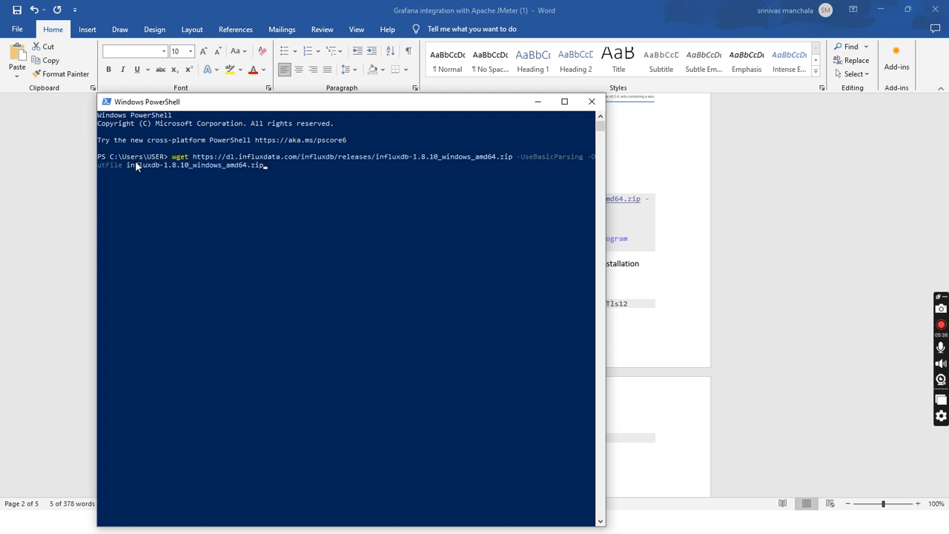
pyautogui.press('Return')
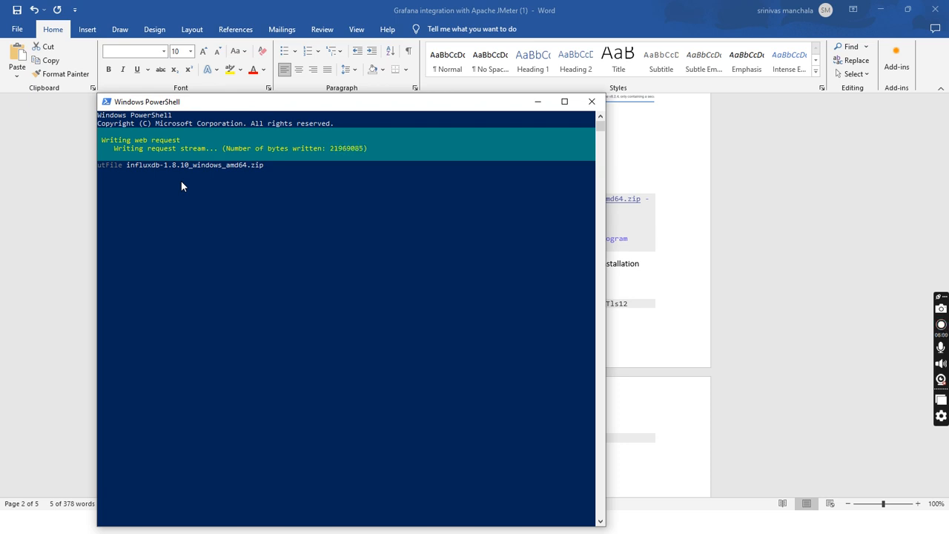
pyautogui.click(537, 102)
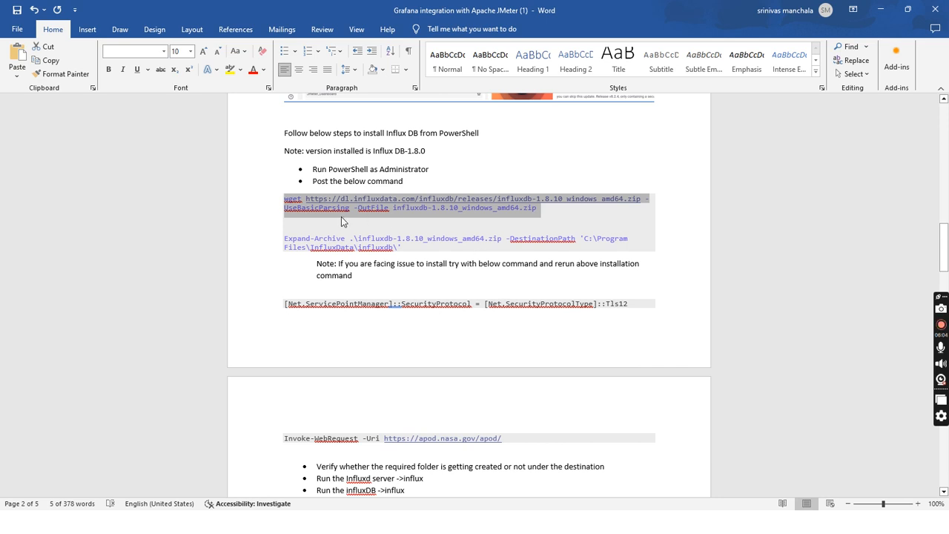
pyautogui.click(275, 193)
pyautogui.moveTo(285, 198); pyautogui.dragTo(574, 213)
pyautogui.doubleClick(437, 208)
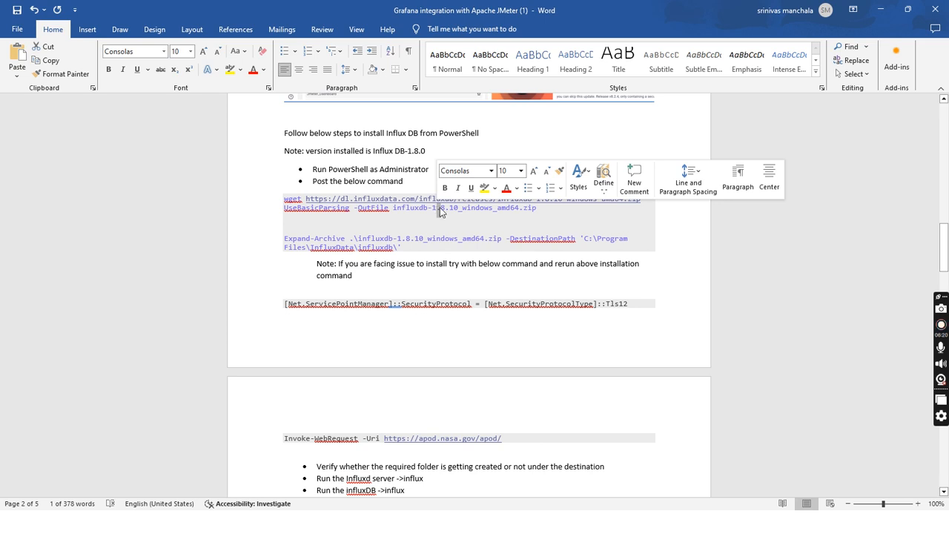
pyautogui.click(882, 9)
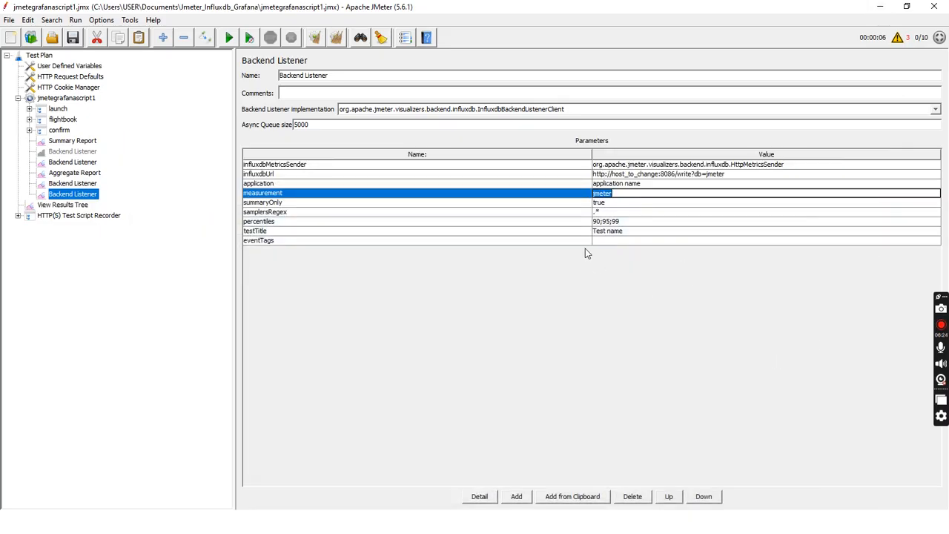
# Step: Start the presentation slide show and advance to the Pre requites slide
pyautogui.click(880, 6)
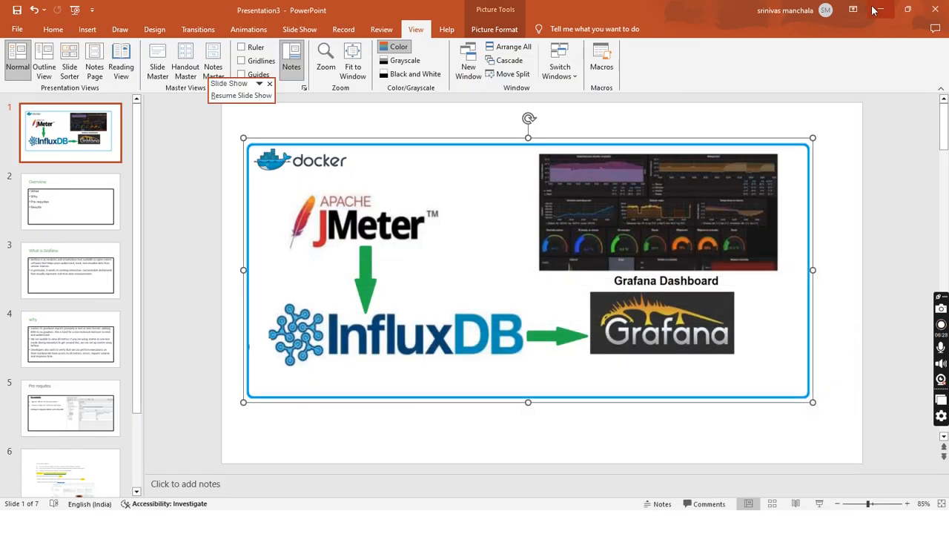
pyautogui.click(877, 9)
pyautogui.press('Right')
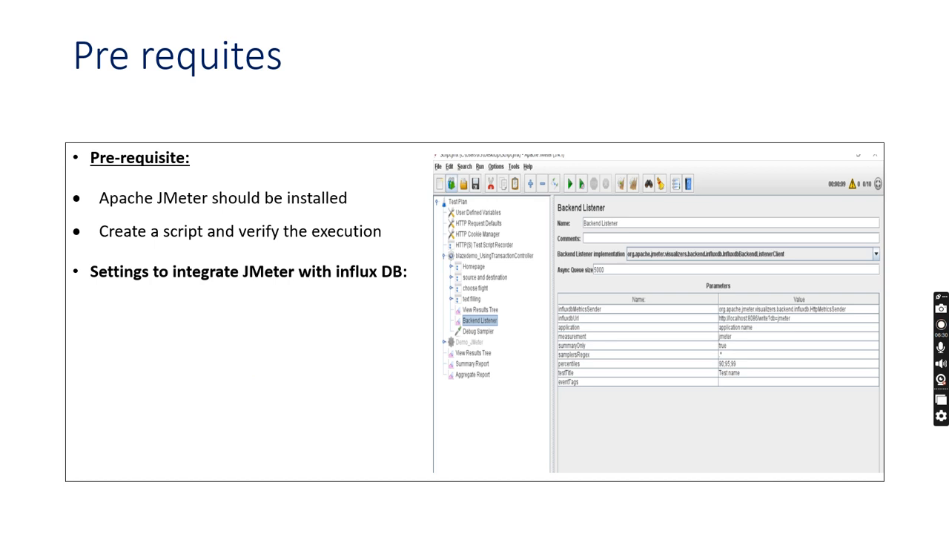
pyautogui.rightClick(634, 98)
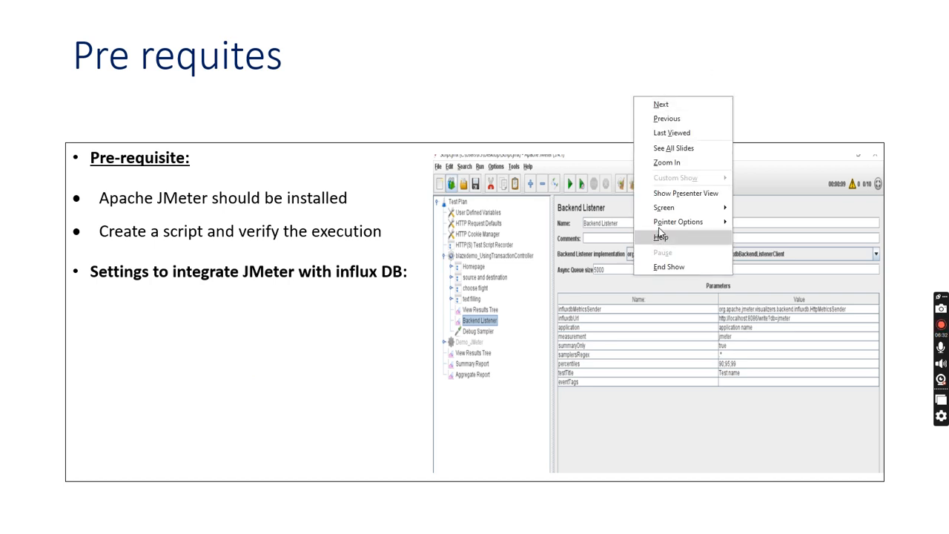
pyautogui.moveTo(660, 209)
pyautogui.click(764, 238)
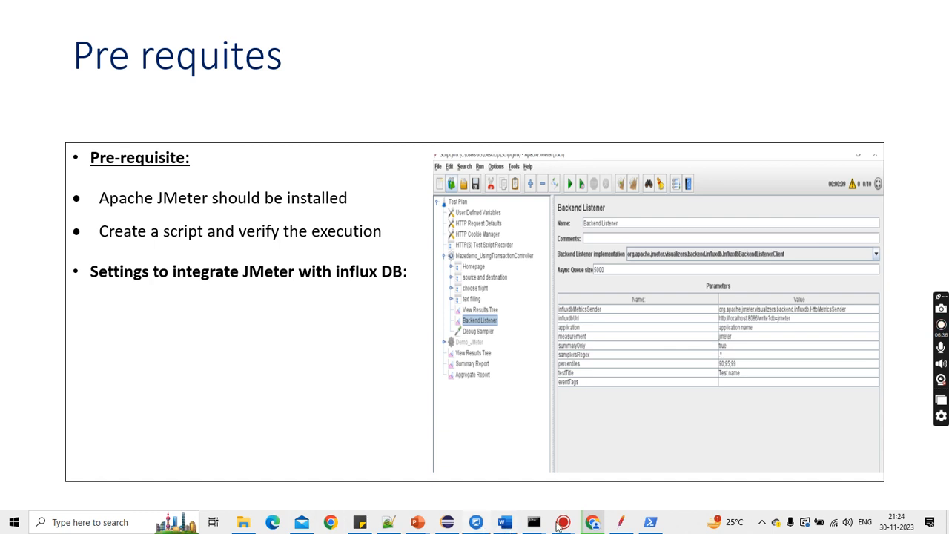
# Step: Check the finished InfluxDB download in PowerShell and return to the presentation's normal view
pyautogui.click(654, 526)
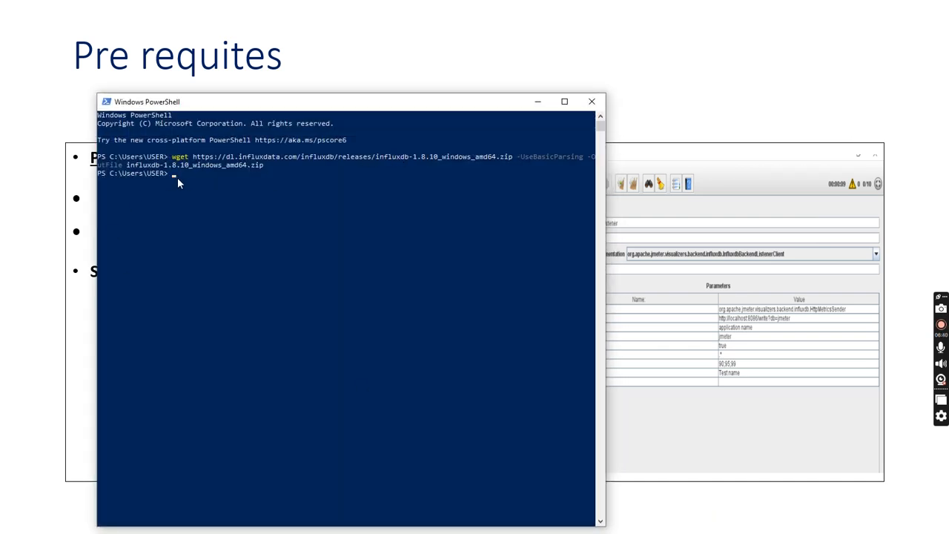
pyautogui.click(537, 101)
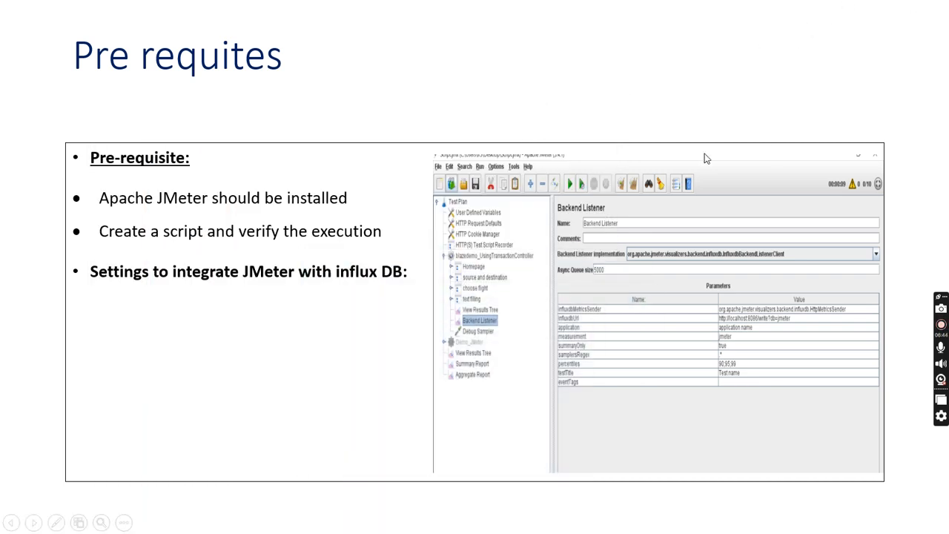
pyautogui.rightClick(496, 147)
pyautogui.moveTo(593, 267)
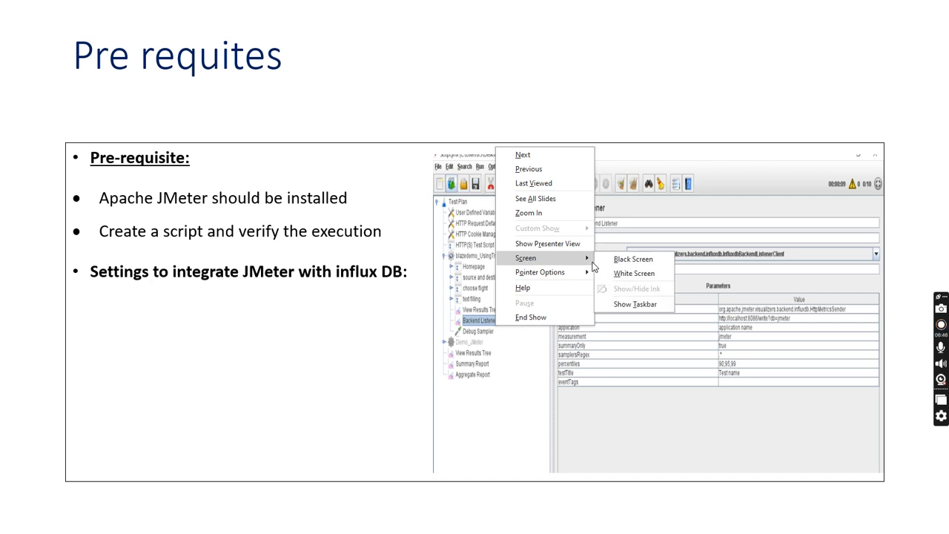
pyautogui.click(627, 305)
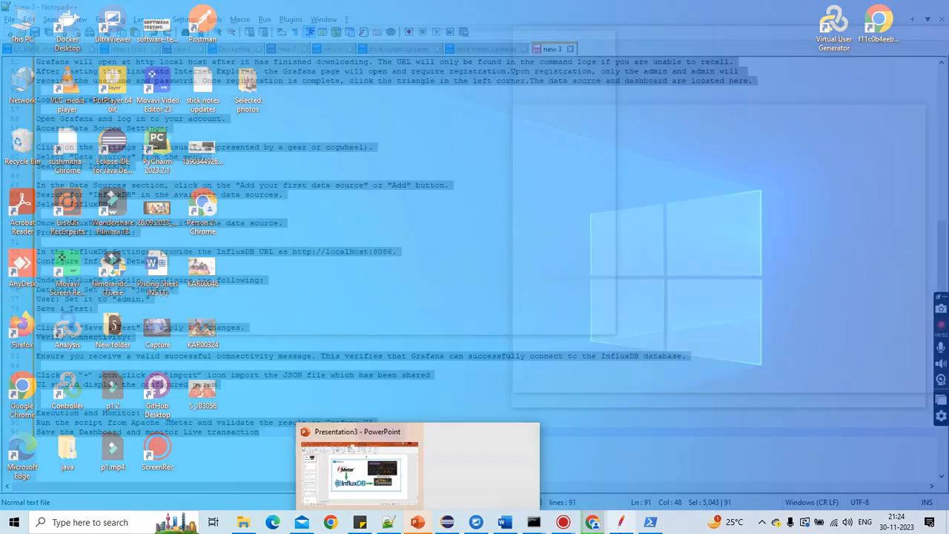
pyautogui.click(397, 468)
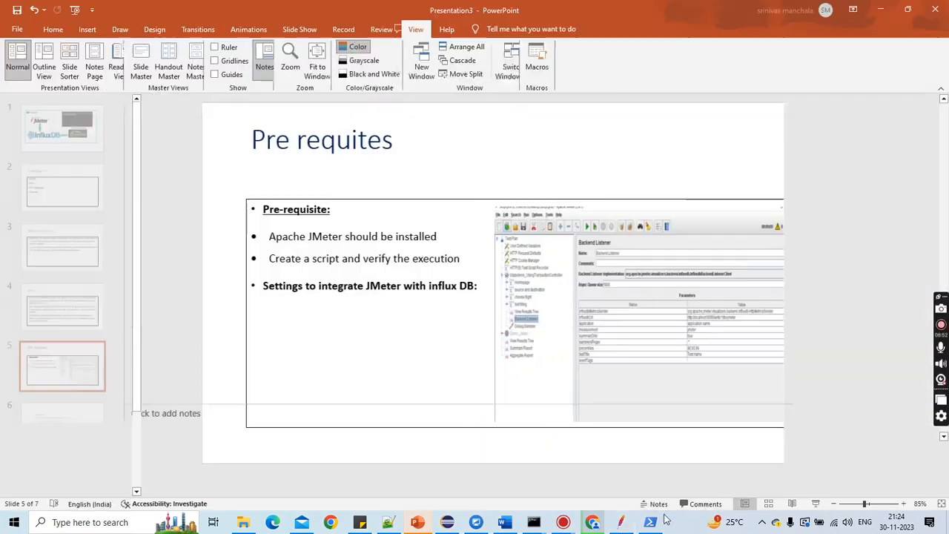
# Step: Locate the downloaded influxdb-1.8.10_windows_amd64 archive in the C: drive user folder, sorted by date modified
pyautogui.click(244, 522)
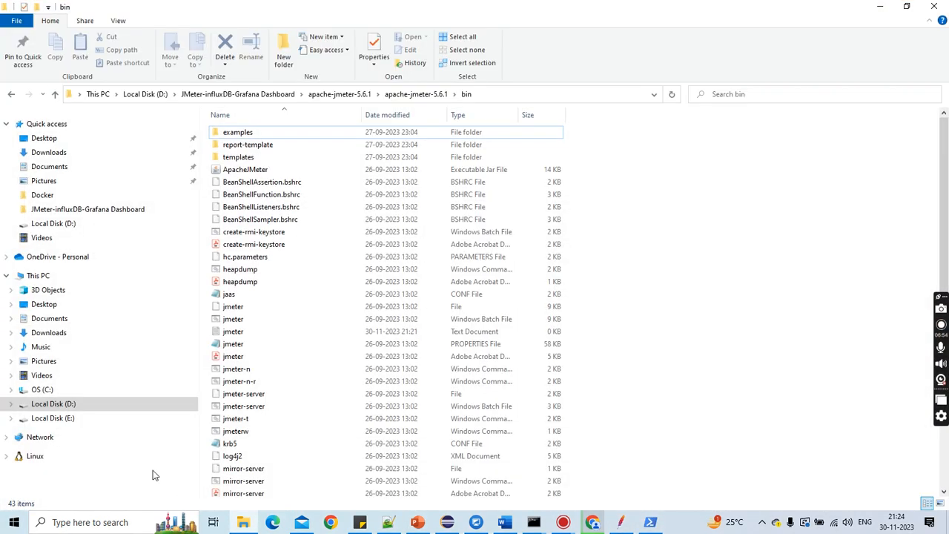
pyautogui.click(57, 336)
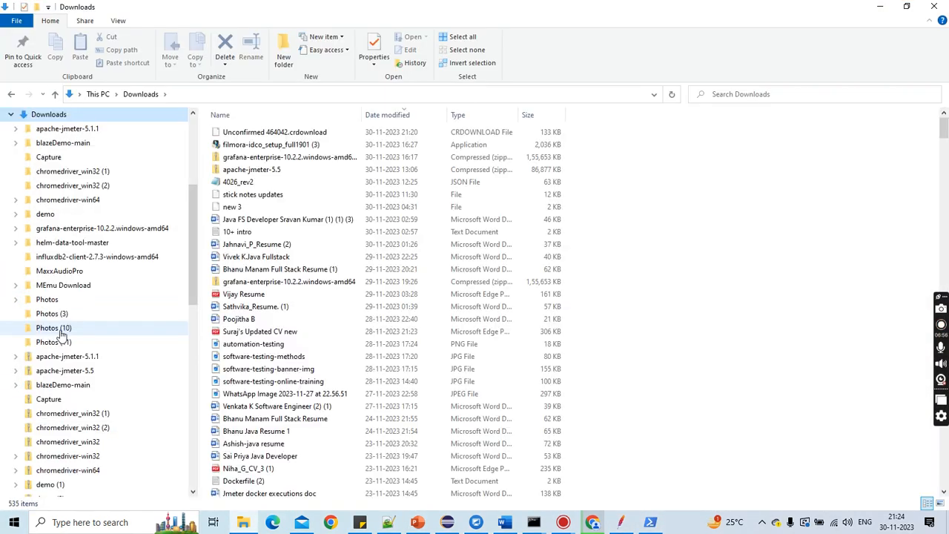
pyautogui.scroll(-1, 74, 312)
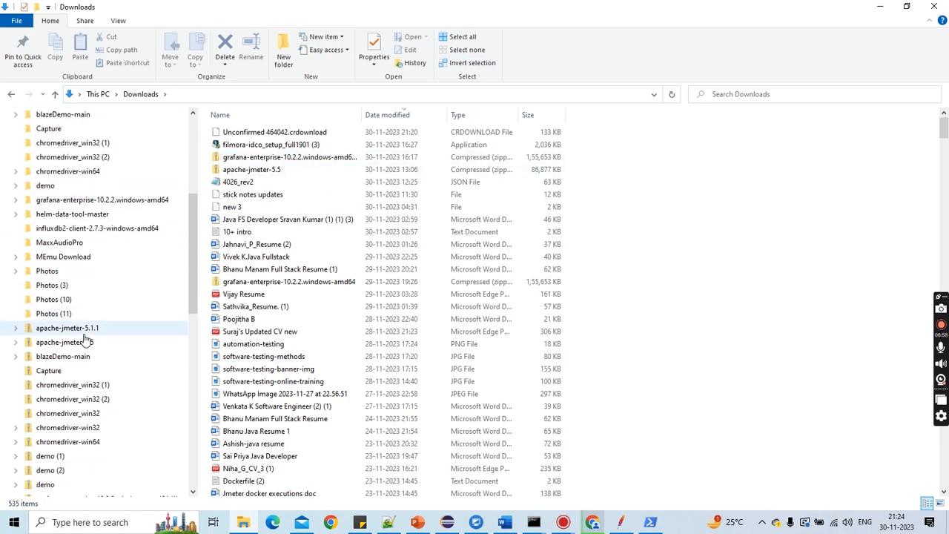
pyautogui.click(11, 94)
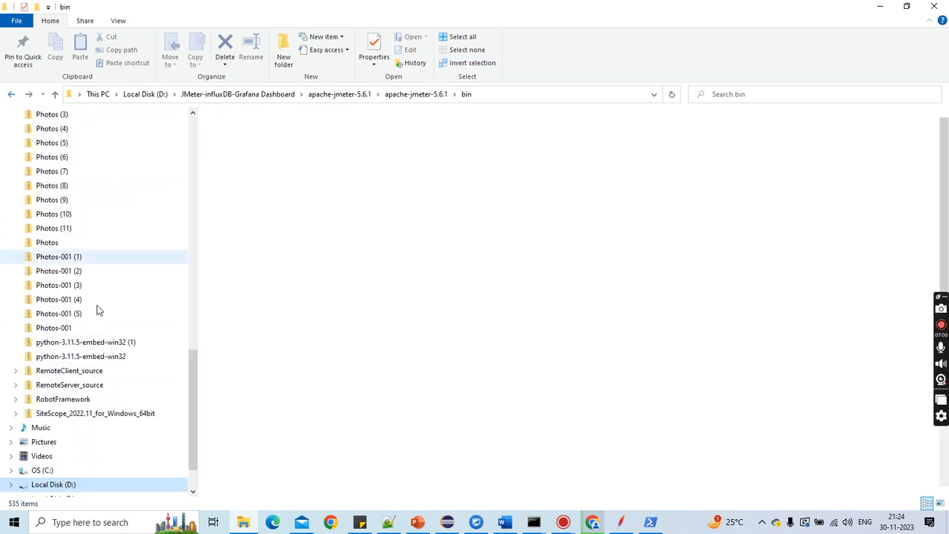
pyautogui.scroll(-1, 100, 415)
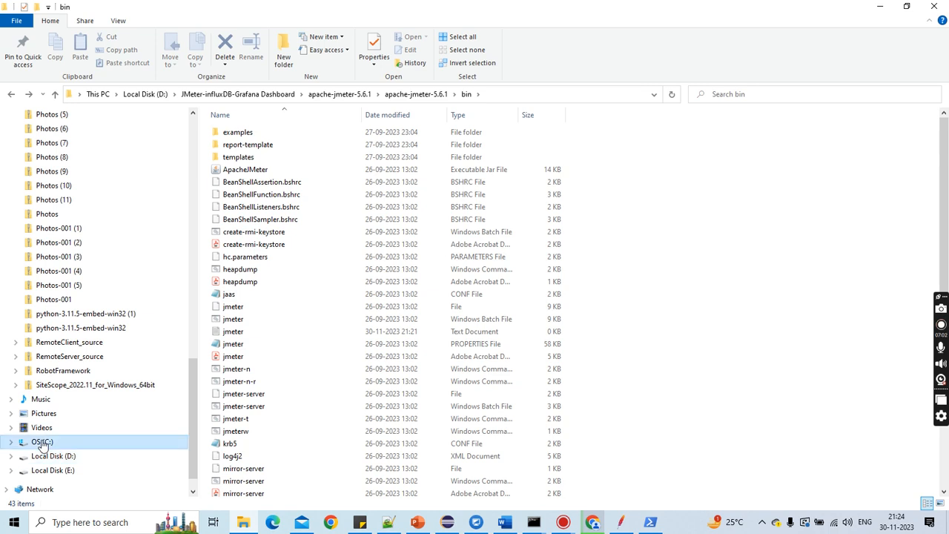
pyautogui.click(42, 441)
pyautogui.doubleClick(236, 319)
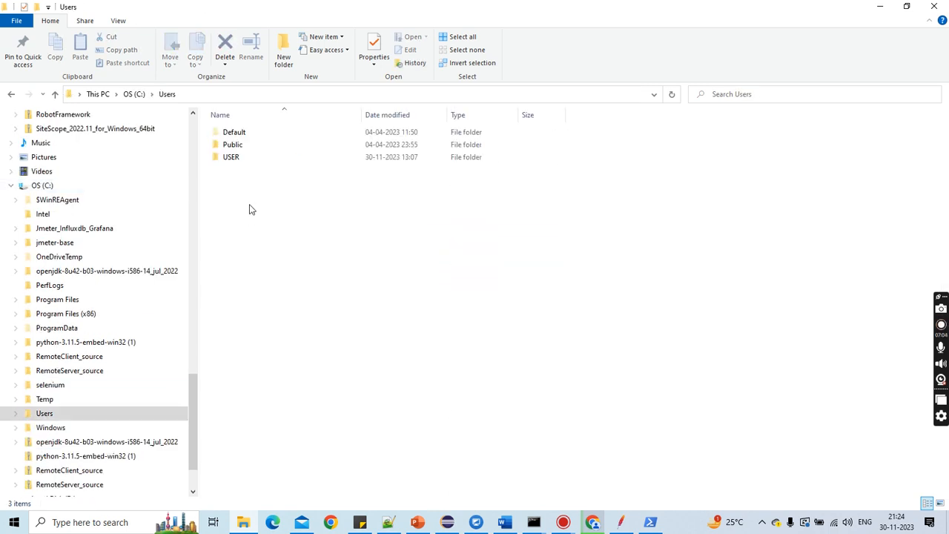
pyautogui.doubleClick(238, 158)
pyautogui.click(441, 115)
pyautogui.click(482, 296)
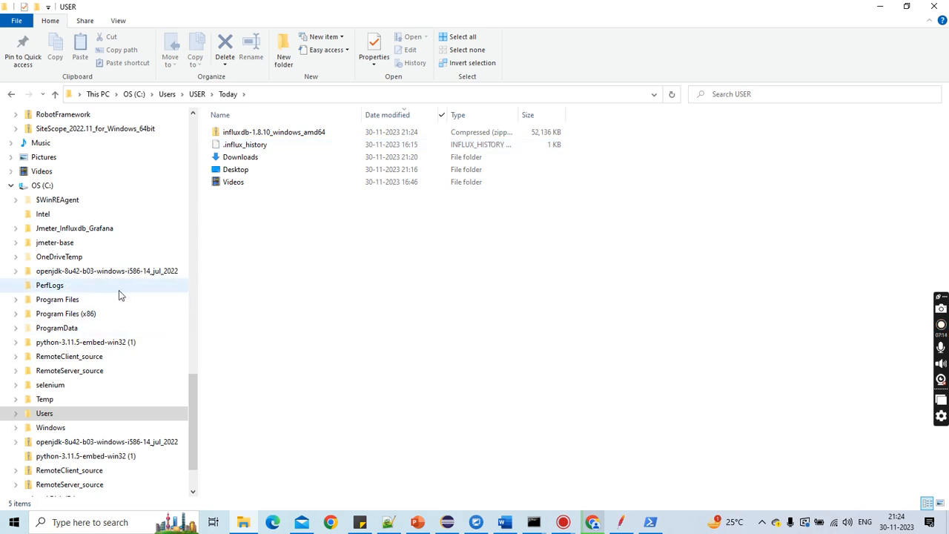
# Step: Launch influxd from D:\JMeter-influxDB-Grafana Dashboard\influxdb-1.8.10-1 to start the InfluxDB server
pyautogui.scroll(1, 56, 231)
pyautogui.scroll(-1, 107, 346)
pyautogui.click(71, 470)
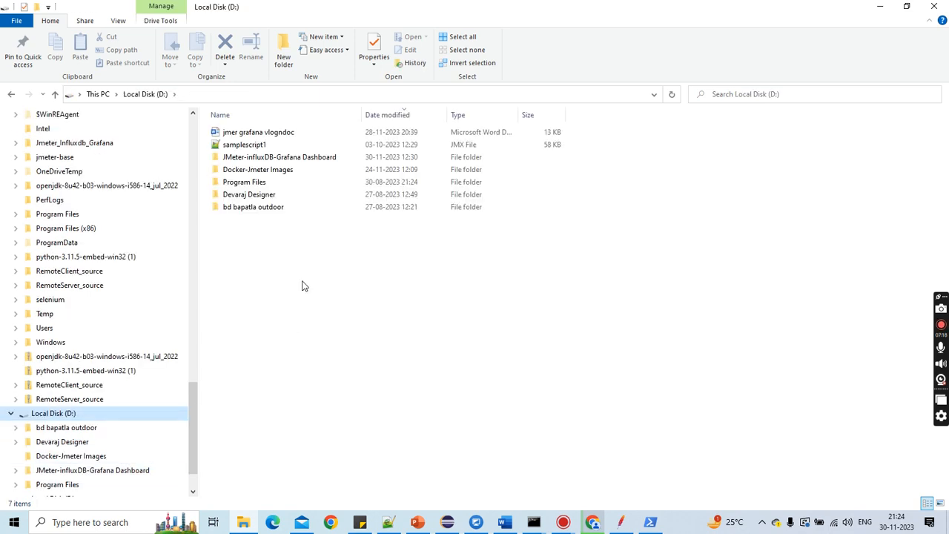
pyautogui.doubleClick(251, 157)
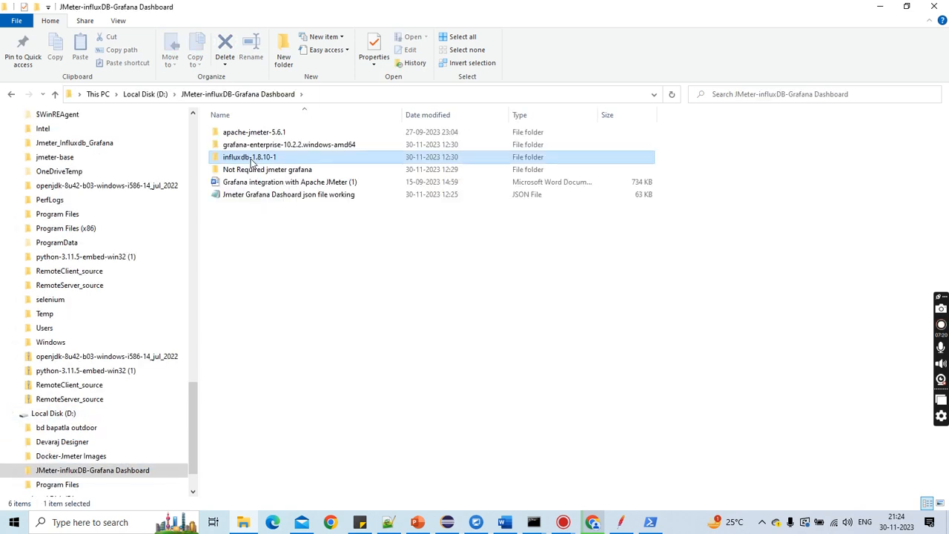
pyautogui.doubleClick(250, 159)
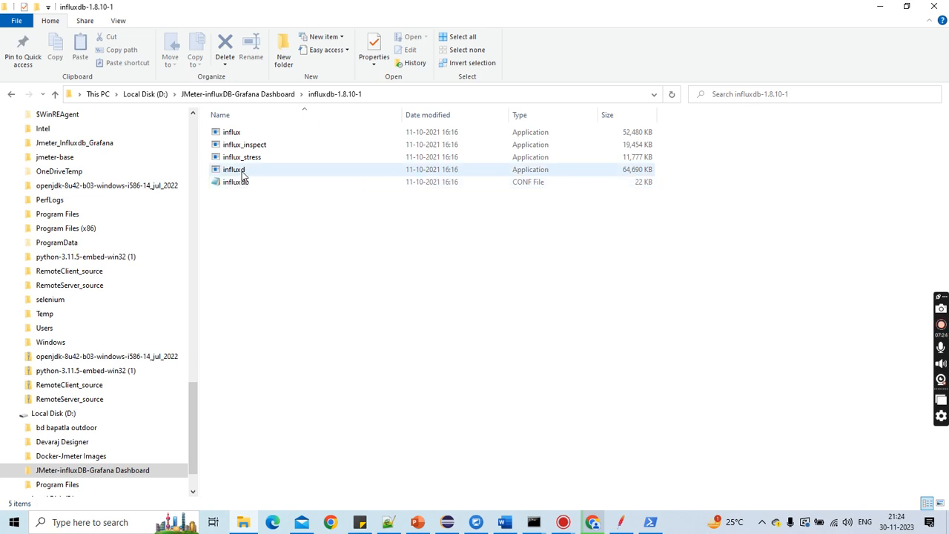
pyautogui.doubleClick(241, 173)
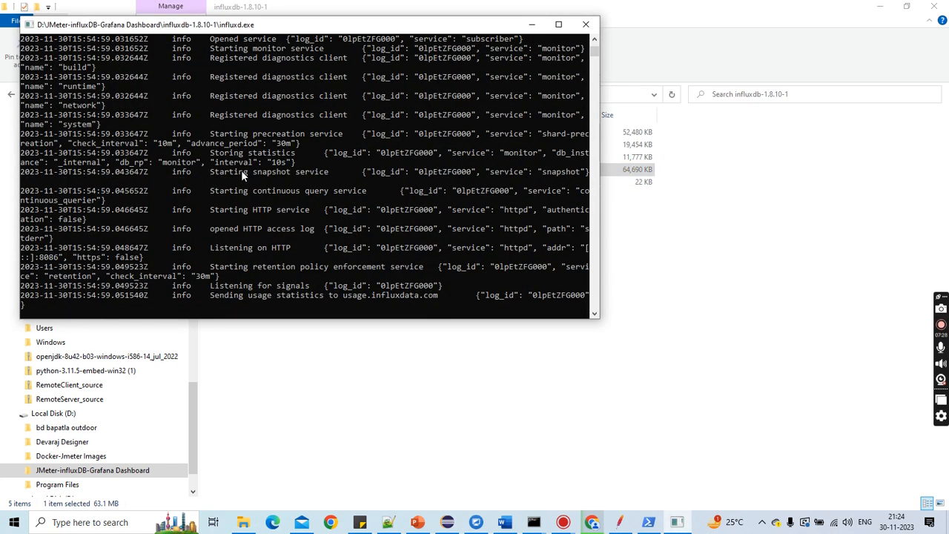
pyautogui.click(532, 27)
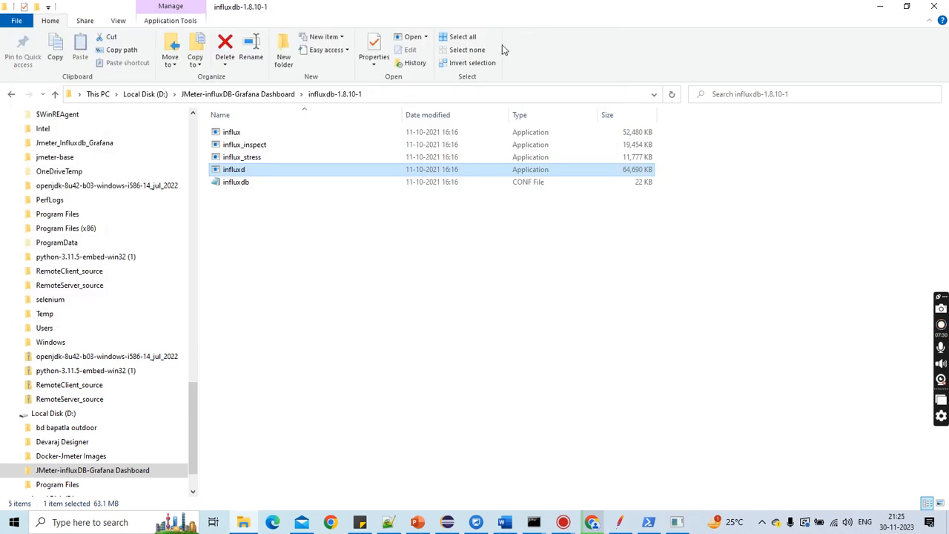
# Step: Open the influx shell from the InfluxDB folder and list the databases with show databases
pyautogui.doubleClick(250, 133)
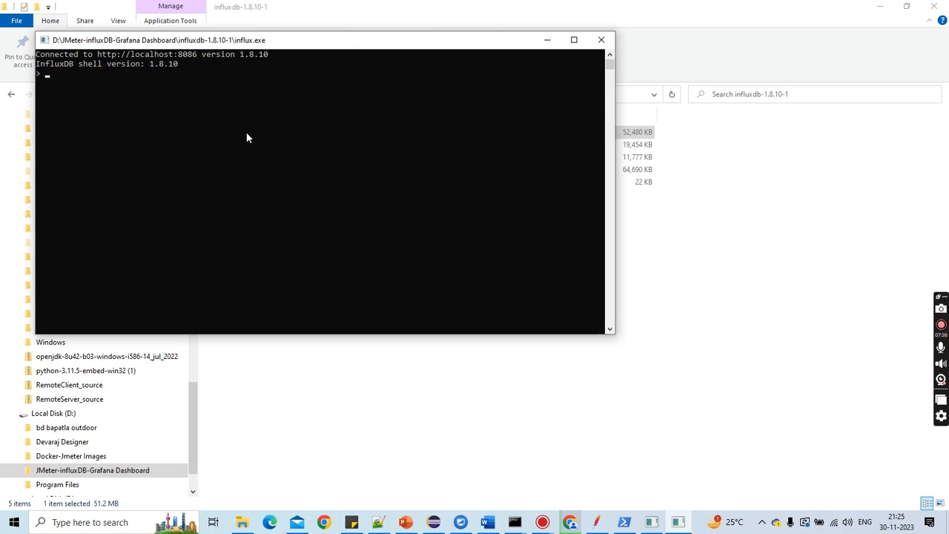
pyautogui.moveTo(36, 64); pyautogui.dragTo(174, 68)
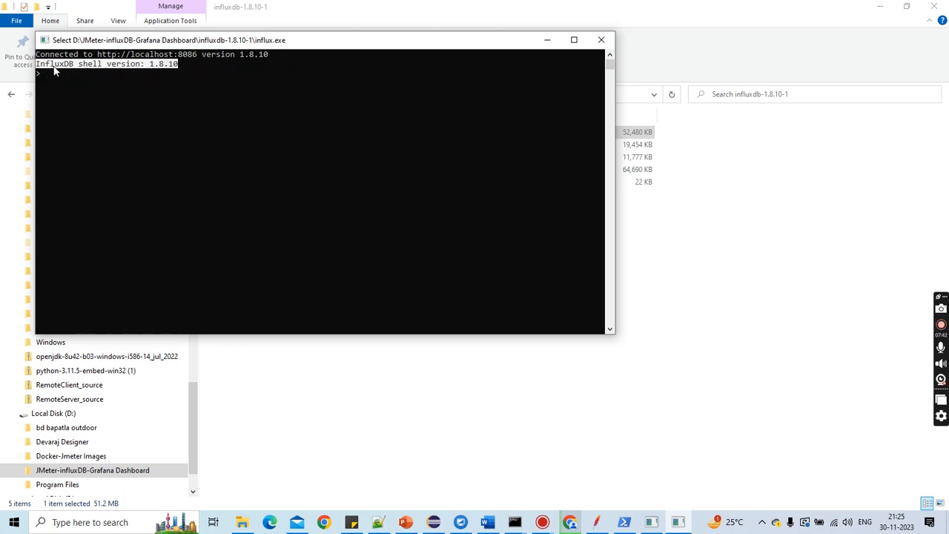
pyautogui.write('show databases')
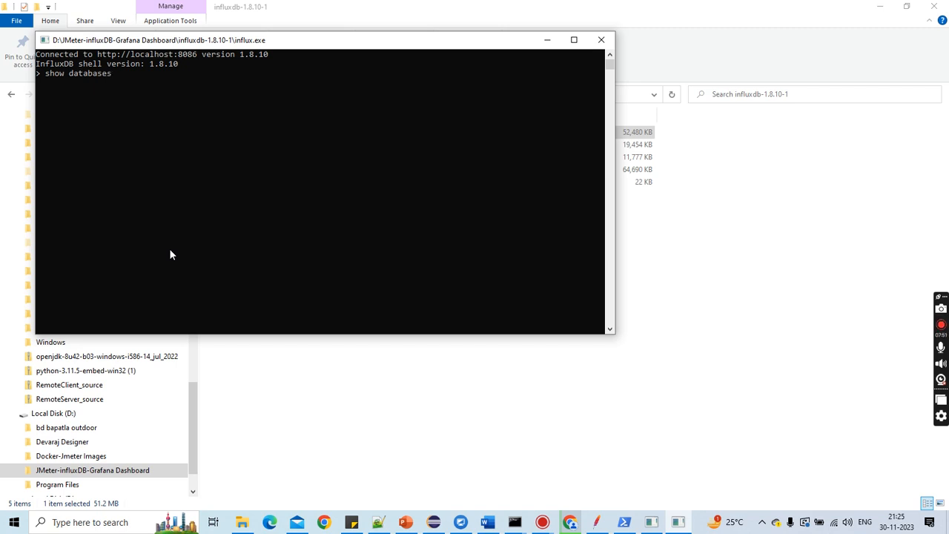
pyautogui.press('Return')
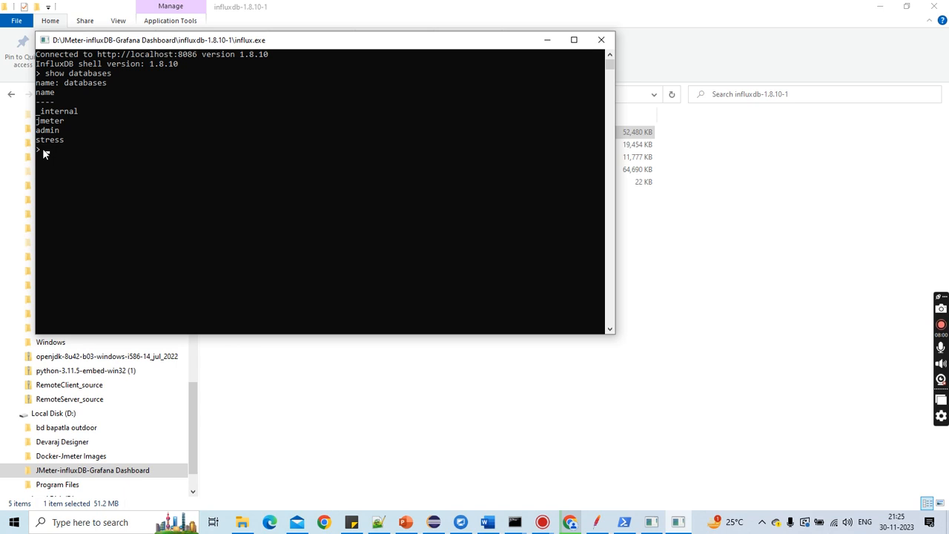
# Step: Switch the influx shell to the jmeter database with use jmeter and minimize the shell window
pyautogui.write('use jmeter')
pyautogui.press('Return')
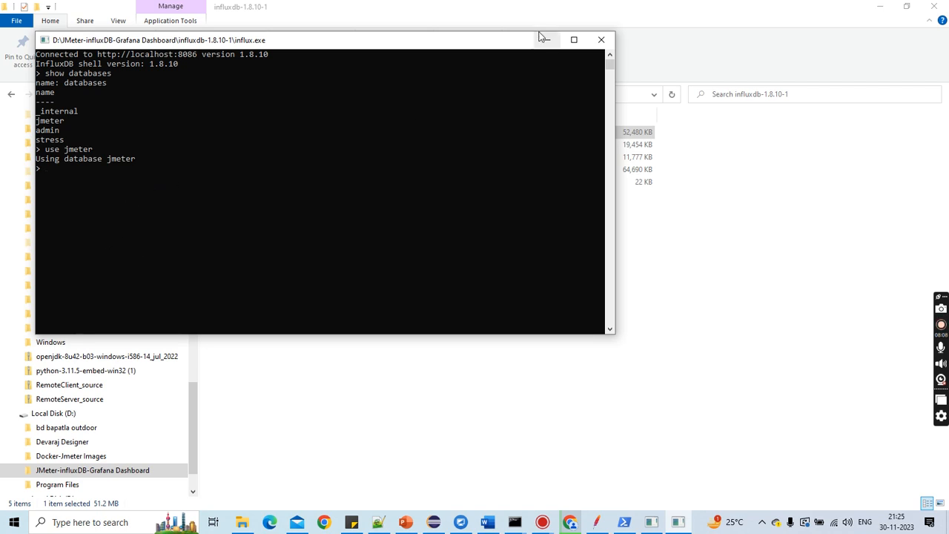
pyautogui.click(546, 40)
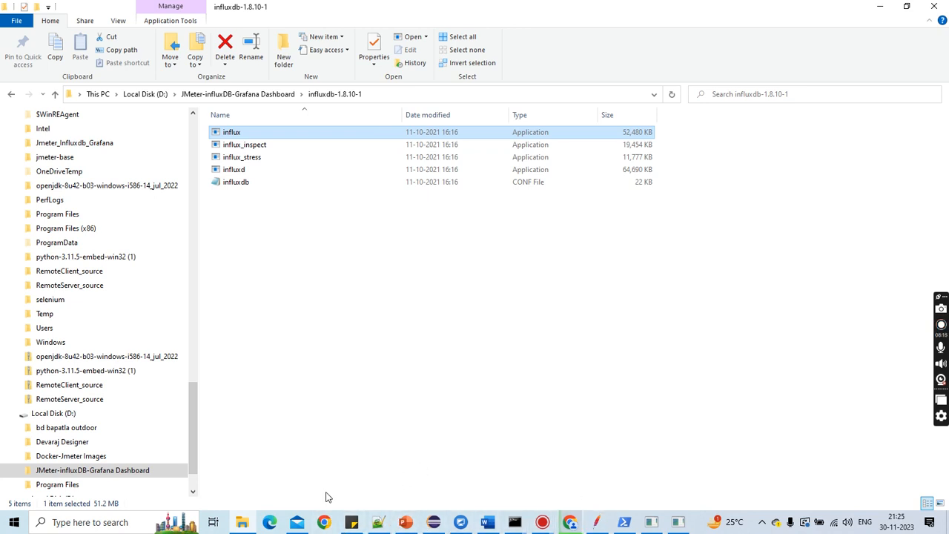
# Step: Open Chrome with the ts profile, dismiss the ad privacy notice, and search for download grafana
pyautogui.click(325, 523)
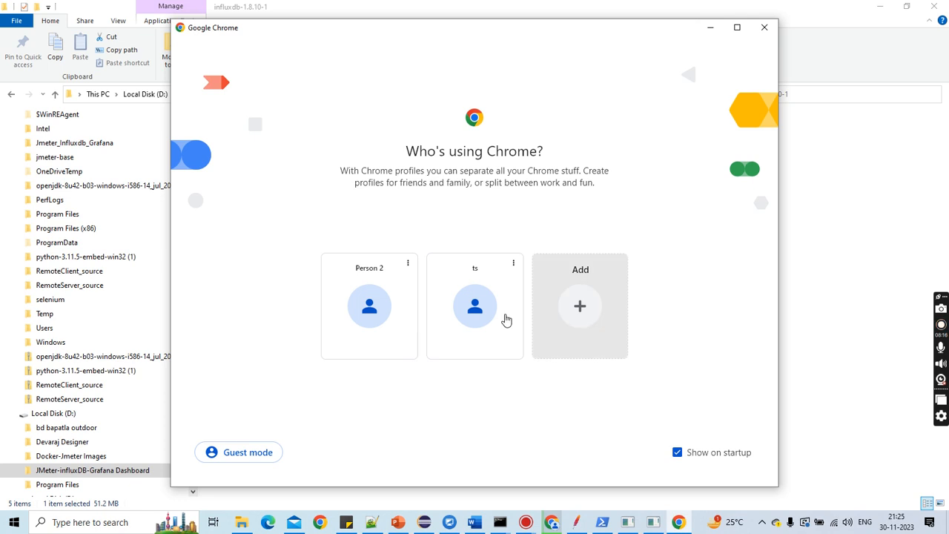
pyautogui.click(474, 311)
pyautogui.click(173, 12)
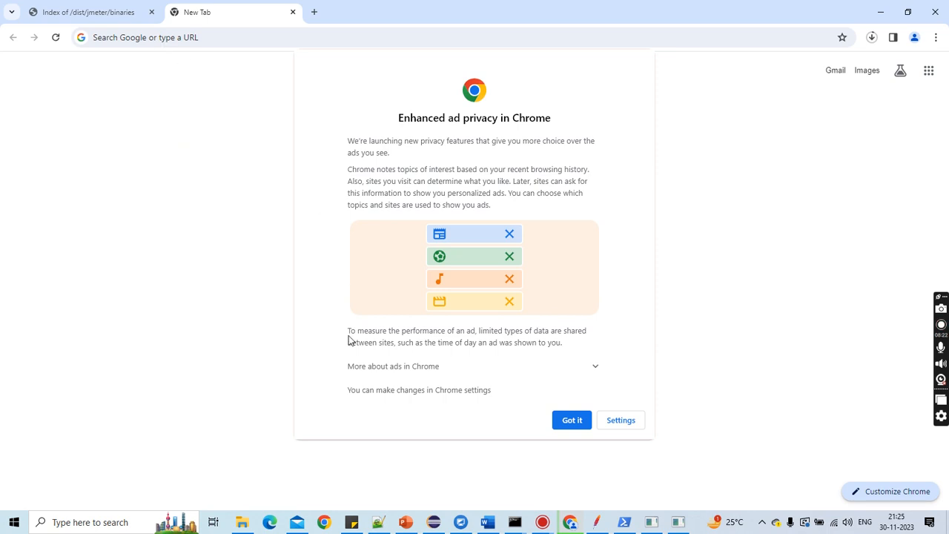
pyautogui.click(579, 421)
pyautogui.click(148, 37)
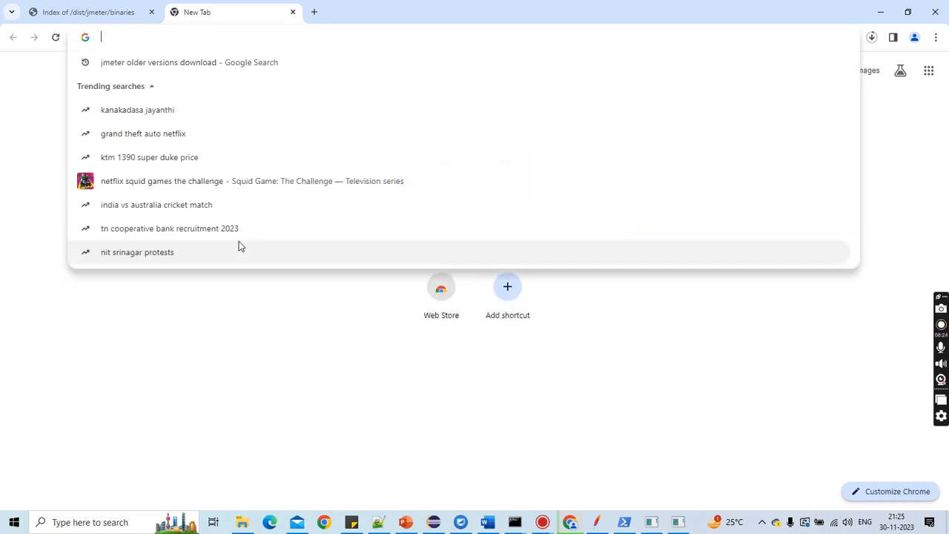
pyautogui.write('downloa')
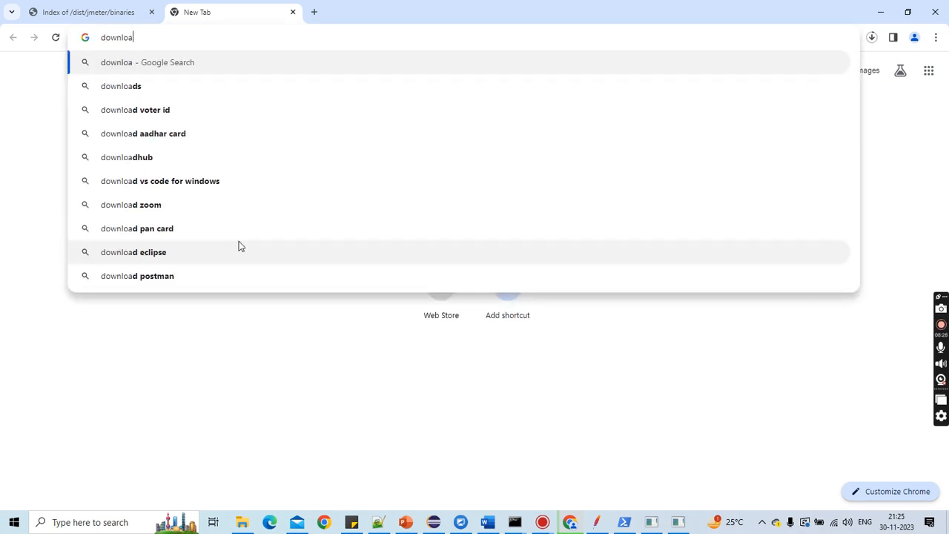
pyautogui.write('d graf')
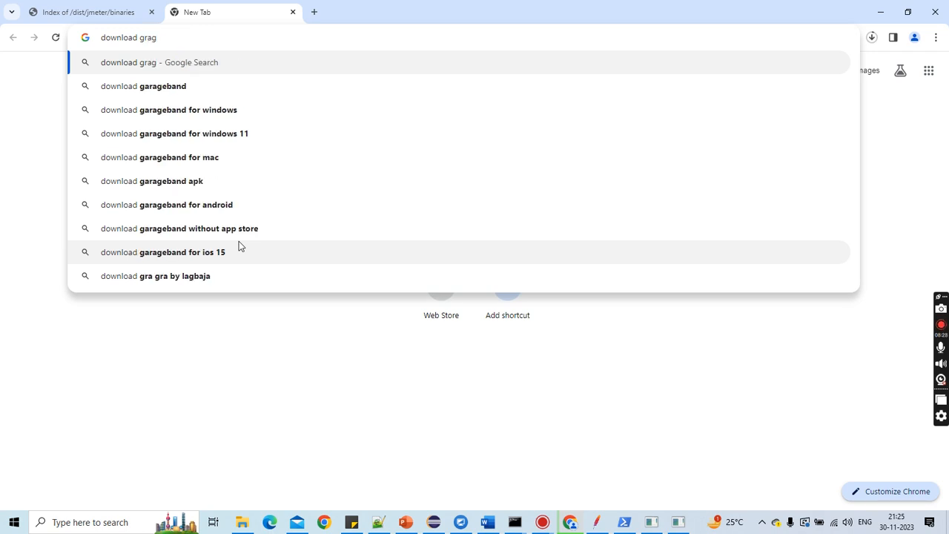
pyautogui.write('ana')
pyautogui.press('Return')
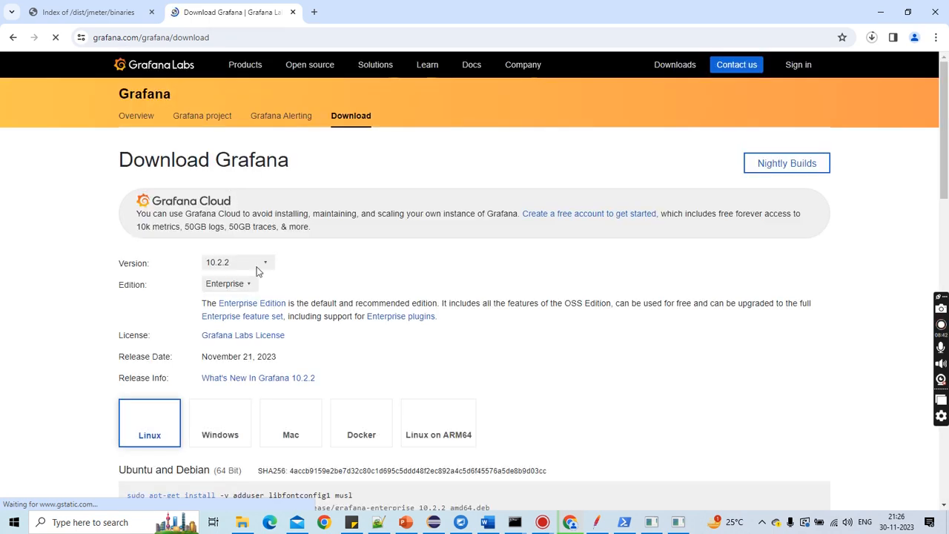
# Step: Browse the Grafana download page and the Install Grafana on Windows guide, returning to the download page
pyautogui.scroll(-2, 215, 312)
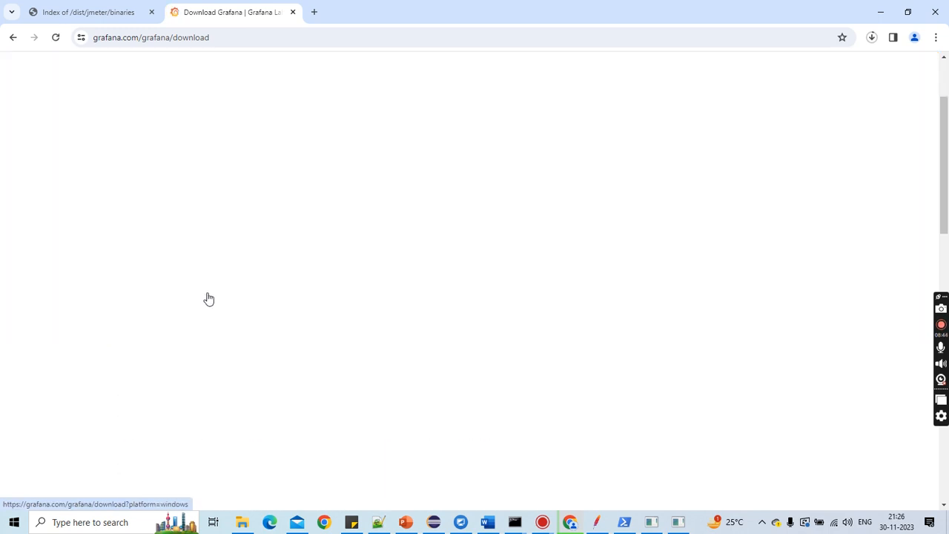
pyautogui.click(14, 38)
pyautogui.scroll(-2, 184, 335)
pyautogui.click(191, 336)
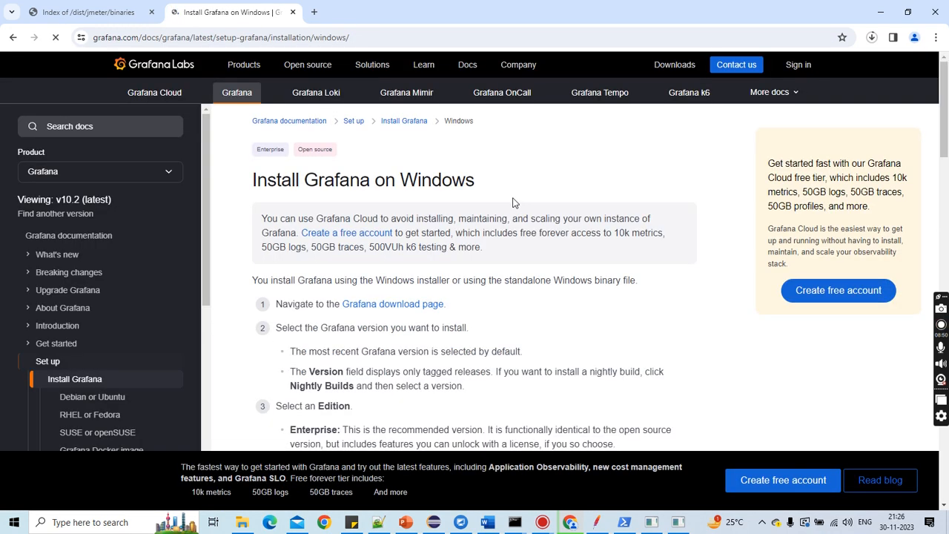
pyautogui.scroll(-1, 513, 207)
pyautogui.scroll(1, 512, 207)
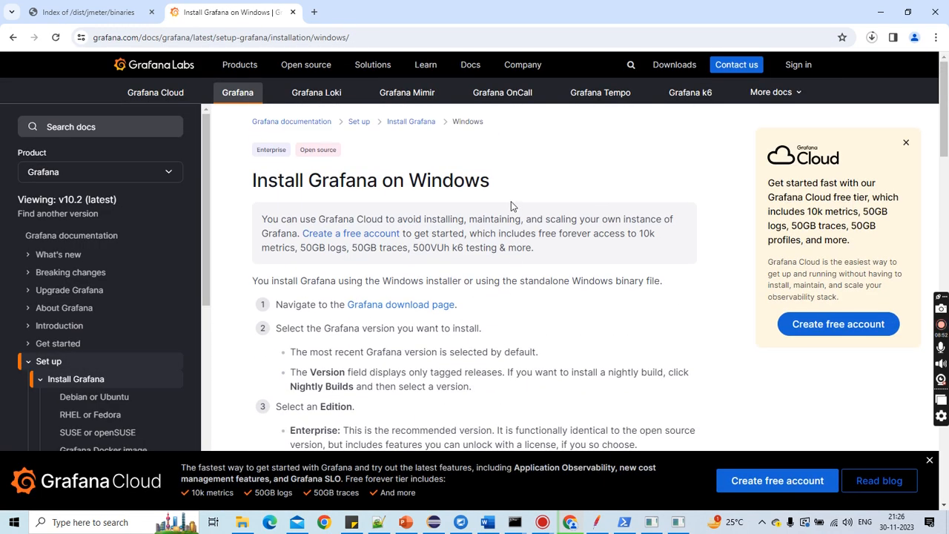
pyautogui.click(658, 67)
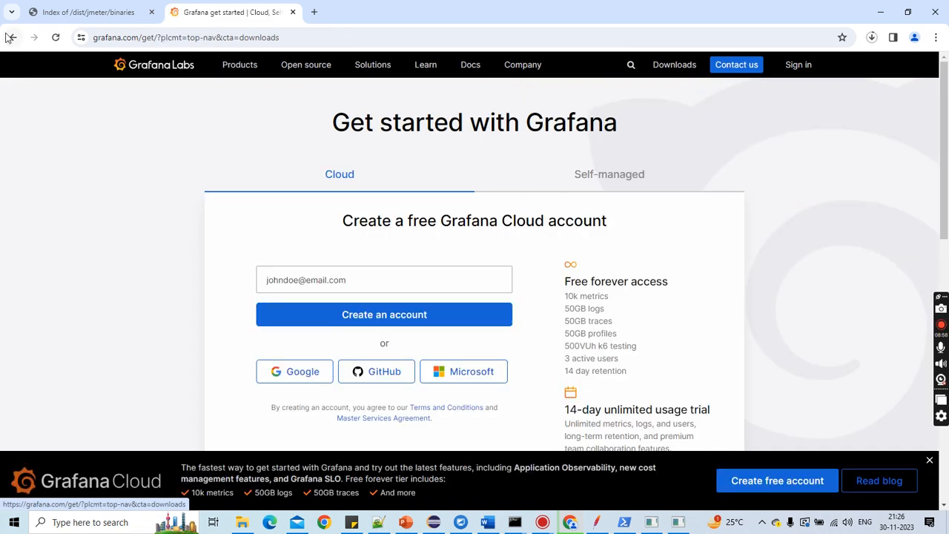
pyautogui.click(10, 37)
pyautogui.click(12, 37)
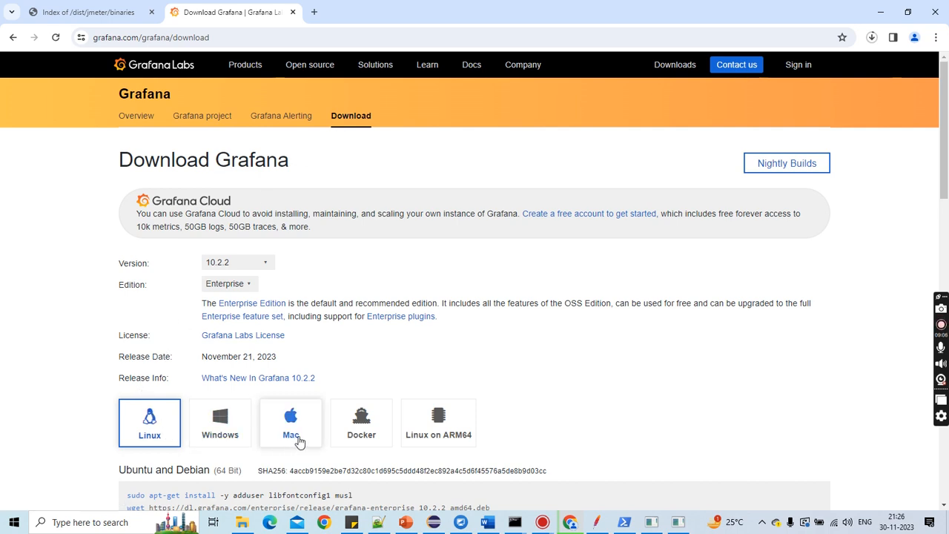
# Step: Choose the Windows platform, start downloading the standalone zip file, and cancel it from the download history
pyautogui.scroll(-1, 430, 425)
pyautogui.click(222, 378)
pyautogui.scroll(-1, 322, 451)
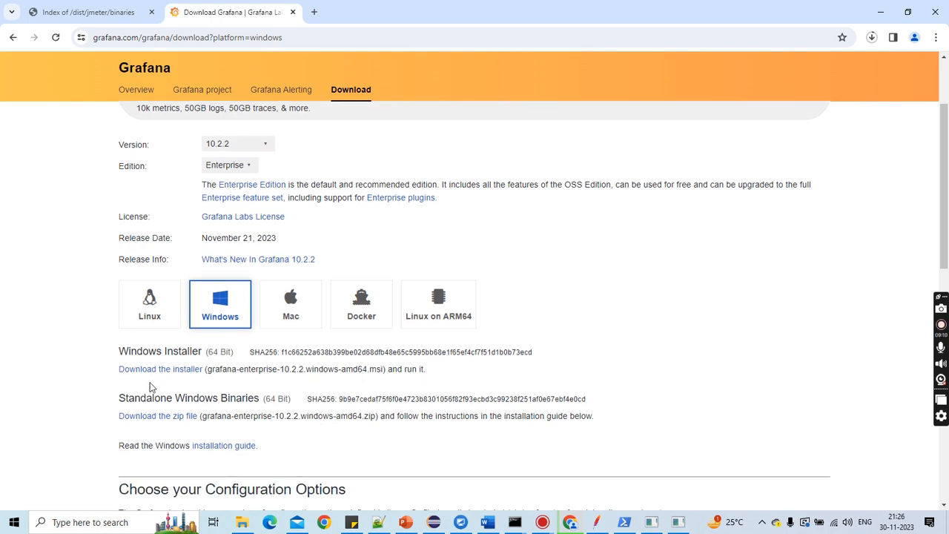
pyautogui.click(181, 422)
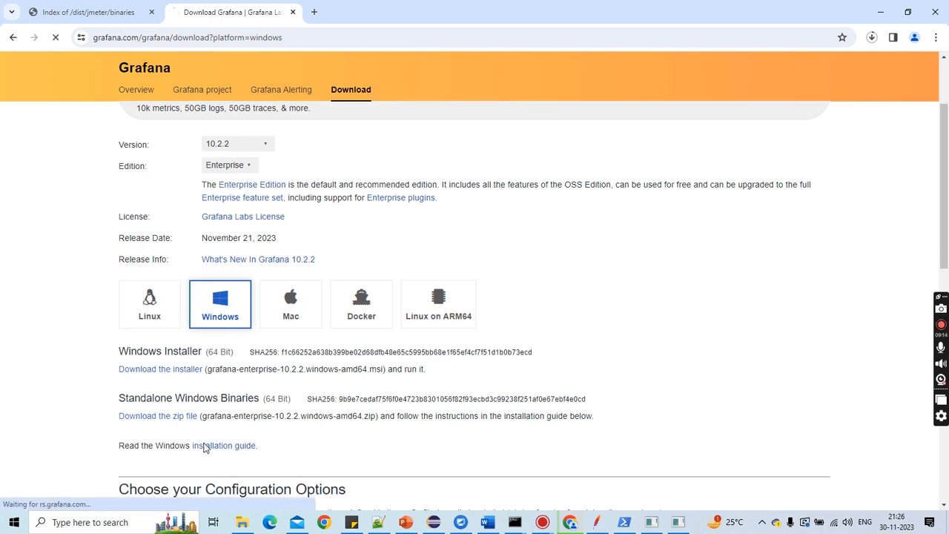
pyautogui.click(870, 37)
pyautogui.click(861, 89)
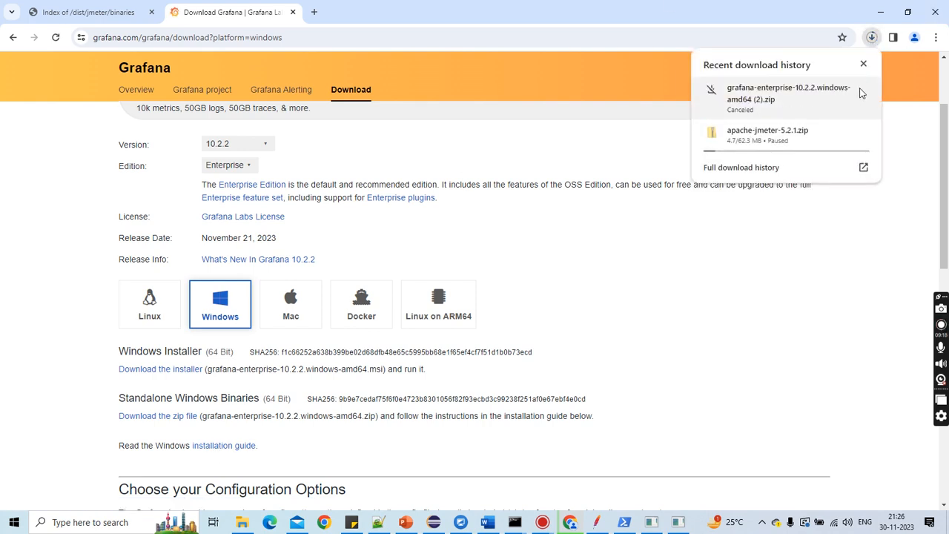
# Step: Open the grafana-v10.2.2 bin folder inside grafana-enterprise-10.2.2.windows-amd64 in File Explorer
pyautogui.click(242, 522)
pyautogui.click(12, 98)
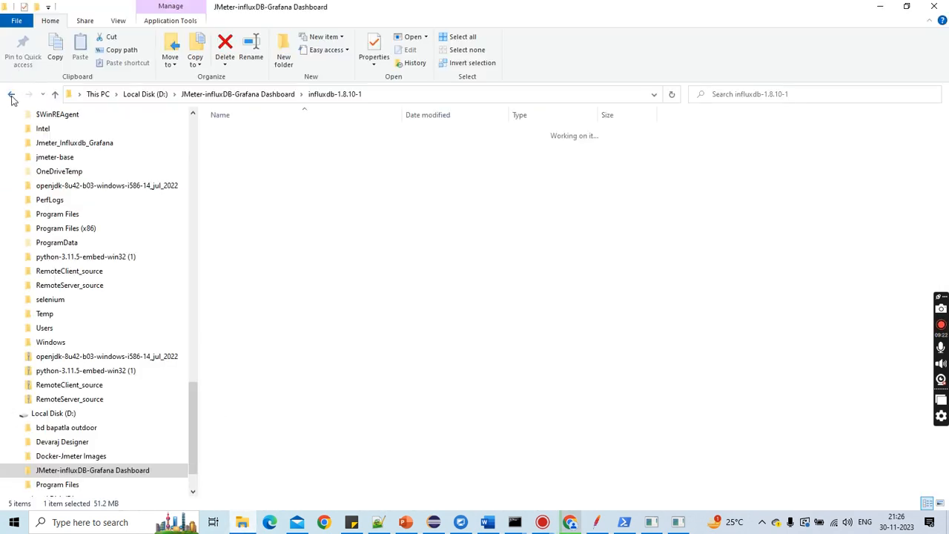
pyautogui.click(238, 148)
pyautogui.doubleClick(238, 147)
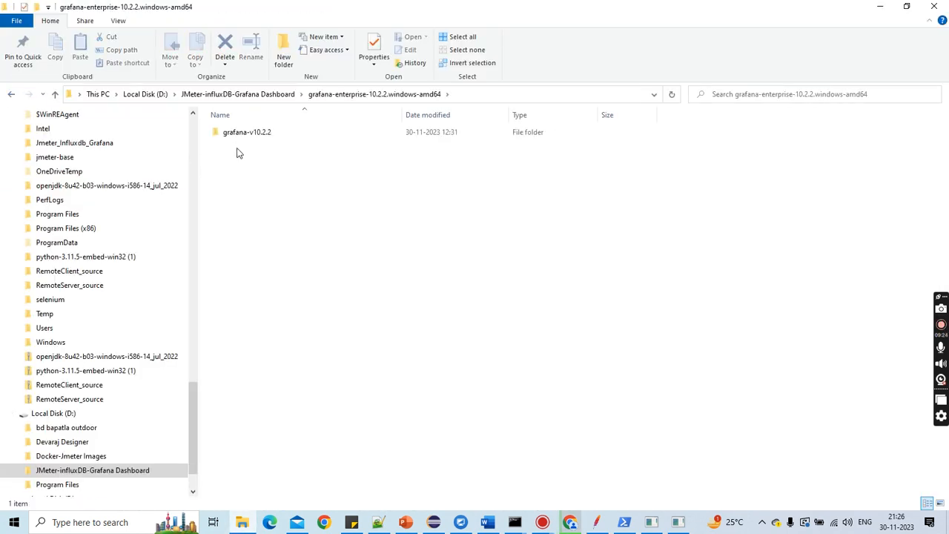
pyautogui.doubleClick(245, 140)
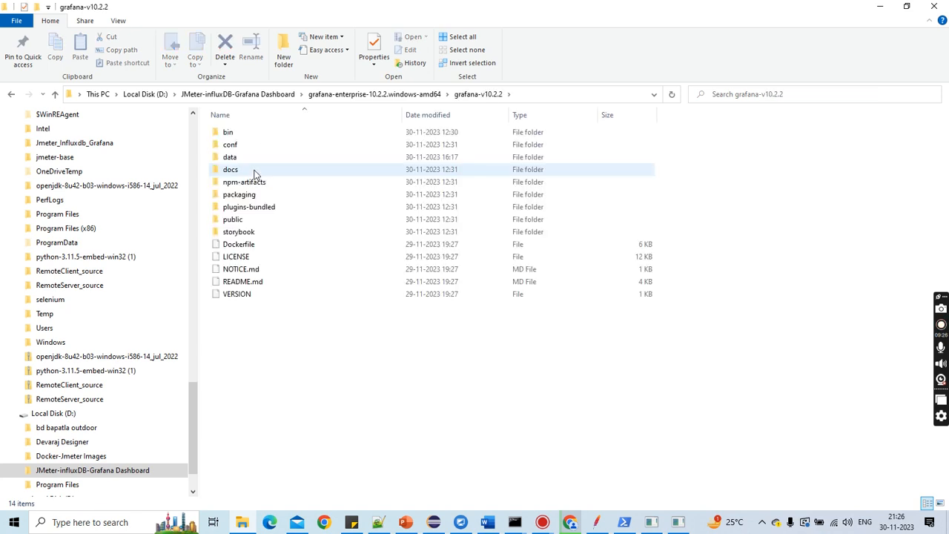
pyautogui.doubleClick(236, 133)
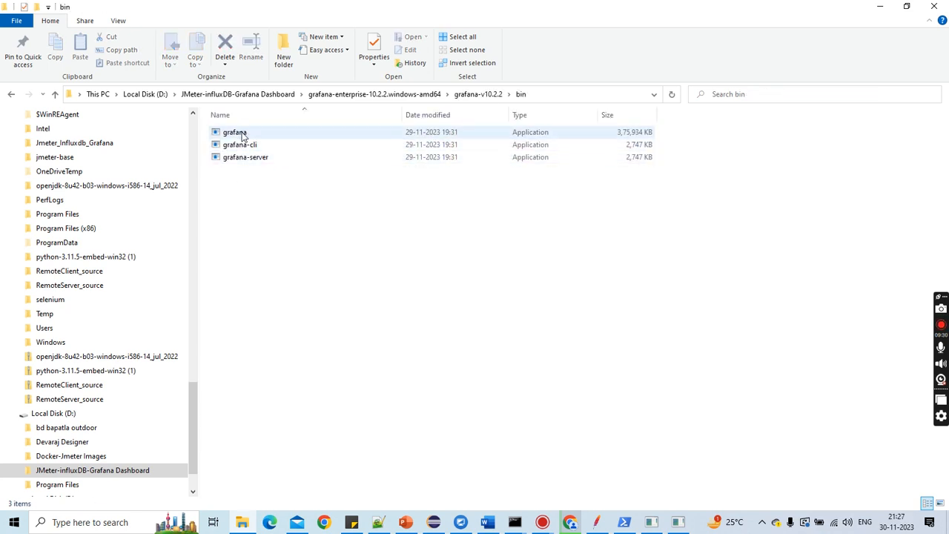
# Step: Launch grafana-server from the bin folder and maximize its console window
pyautogui.doubleClick(236, 133)
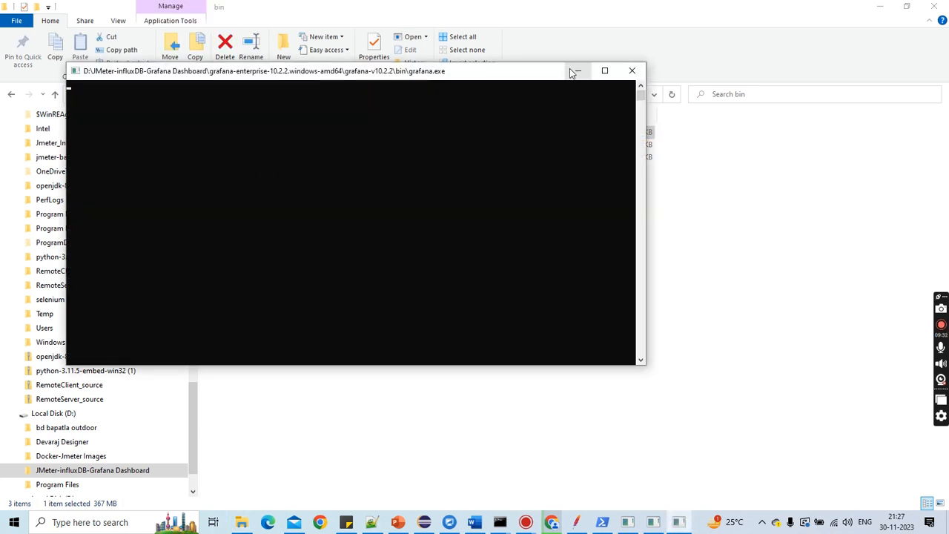
pyautogui.click(575, 70)
pyautogui.doubleClick(238, 145)
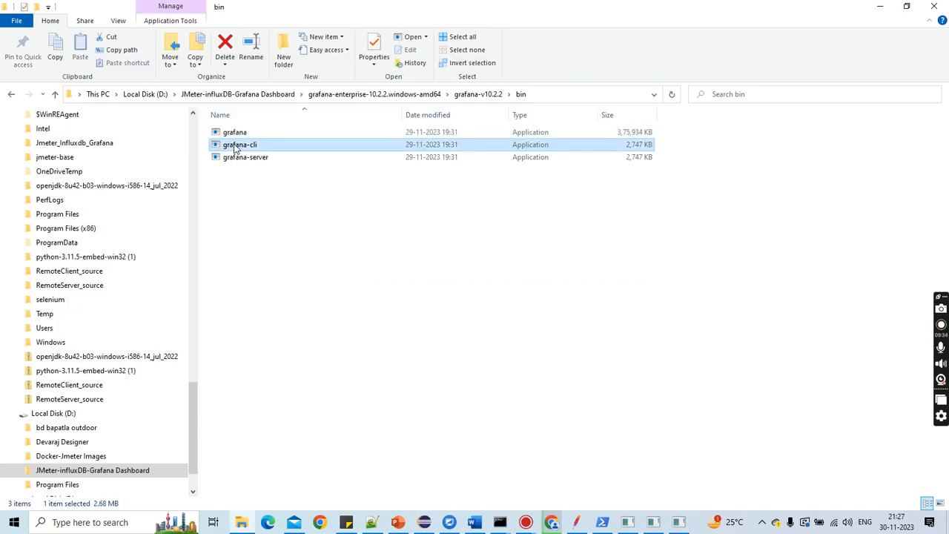
pyautogui.click(594, 86)
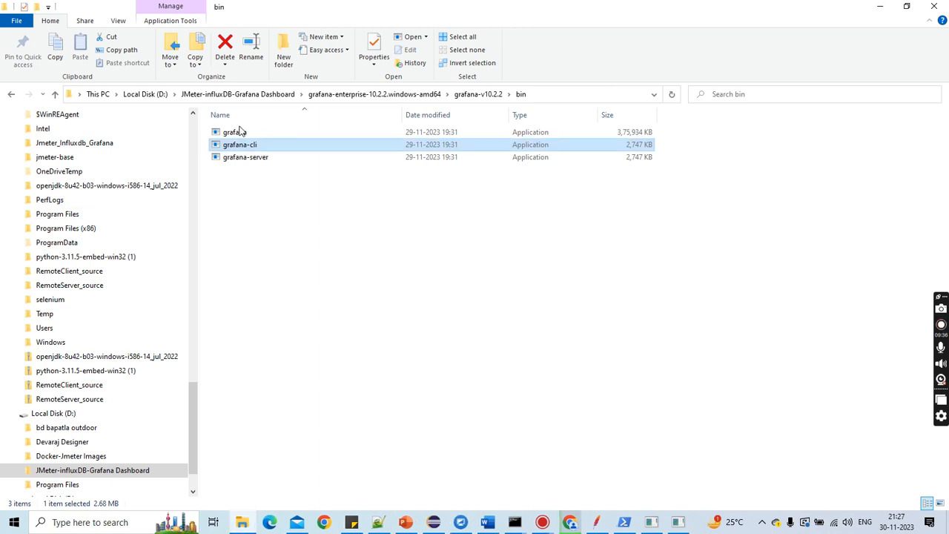
pyautogui.doubleClick(250, 158)
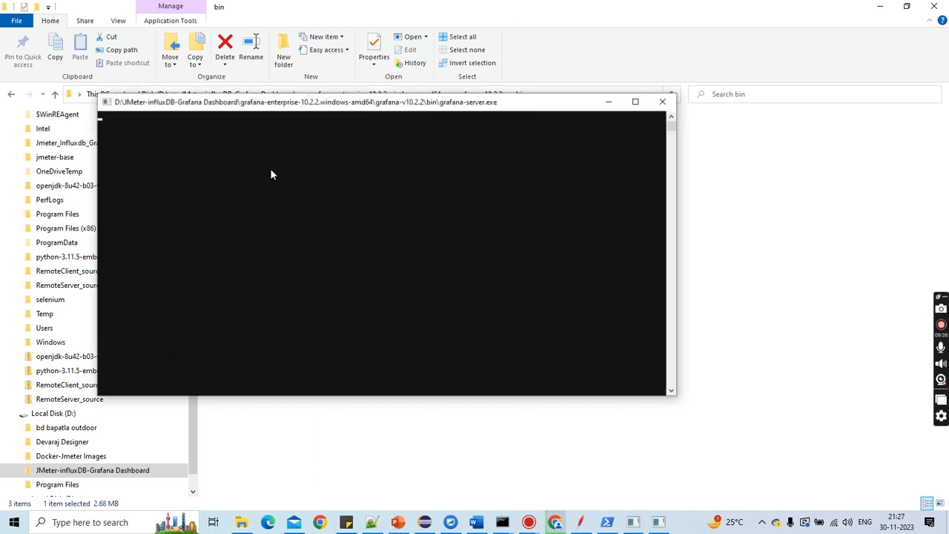
pyautogui.click(634, 102)
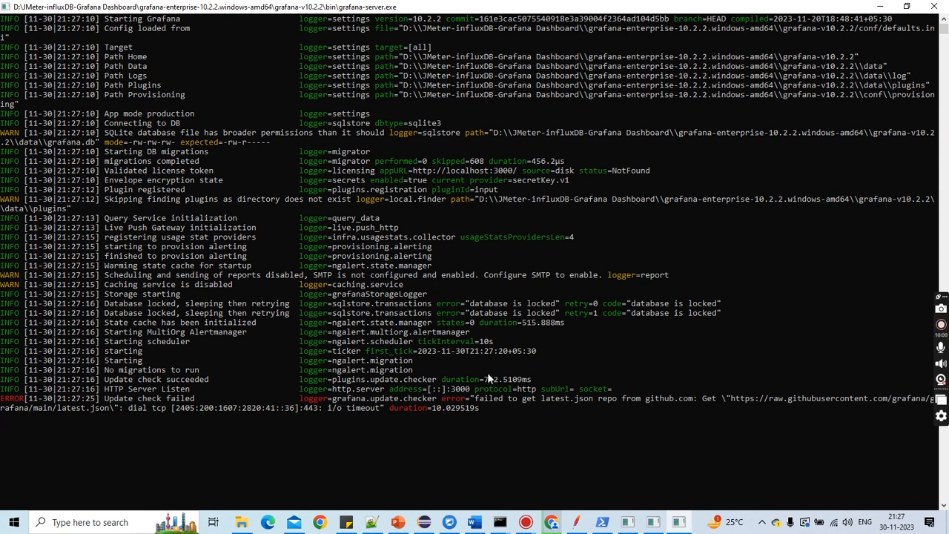
pyautogui.click(384, 170)
pyautogui.moveTo(403, 171); pyautogui.dragTo(518, 171)
pyautogui.click(410, 190)
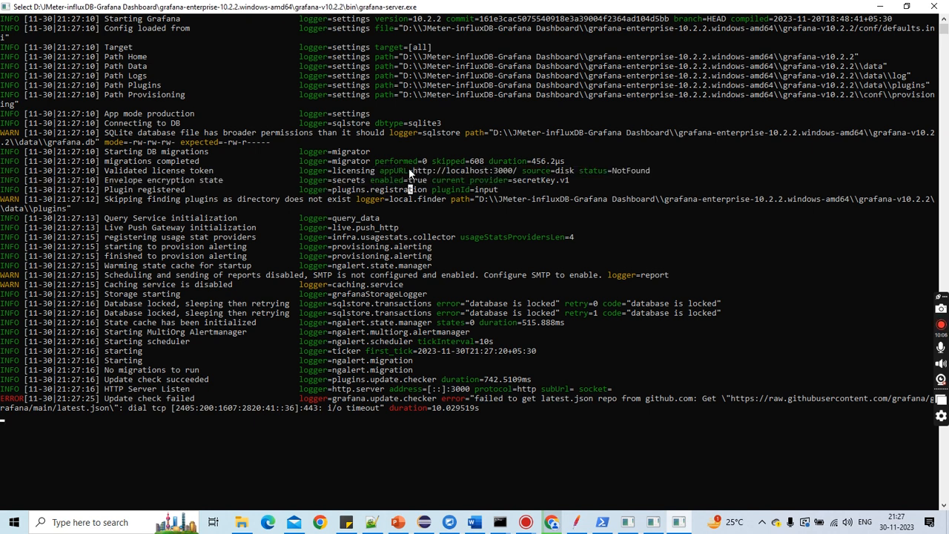
pyautogui.moveTo(414, 172); pyautogui.dragTo(511, 176)
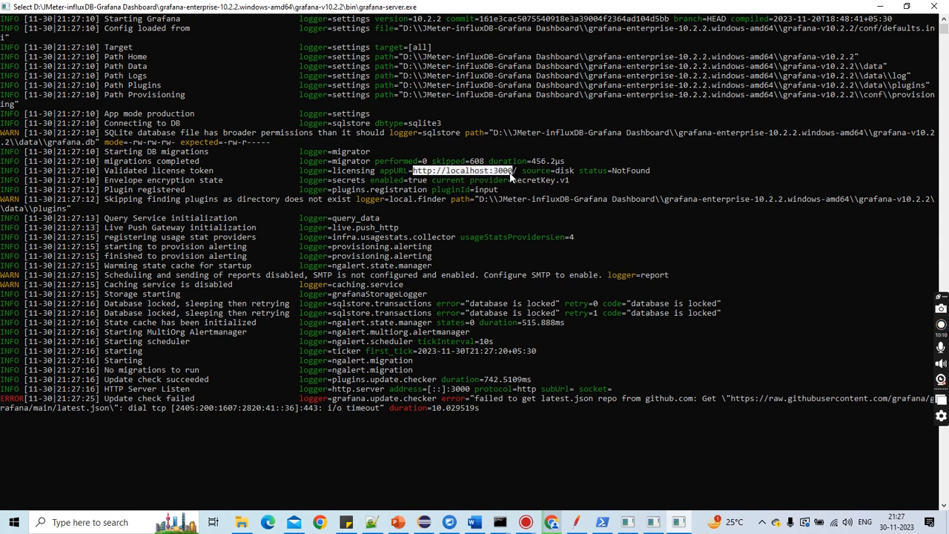
pyautogui.hotkey('ctrl', 'c')
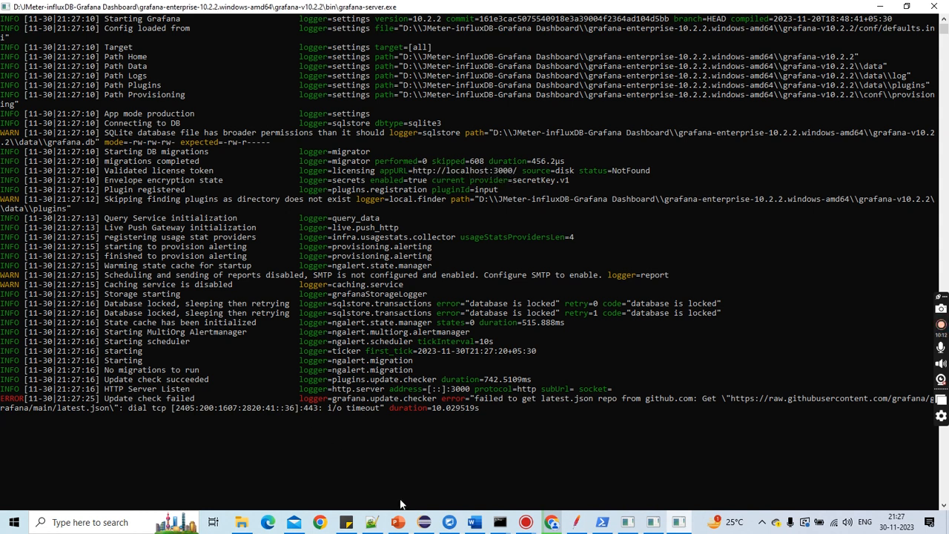
# Step: Open Chrome with the ts profile and load localhost:3000 in a new tab to reach the Grafana login
pyautogui.click(320, 522)
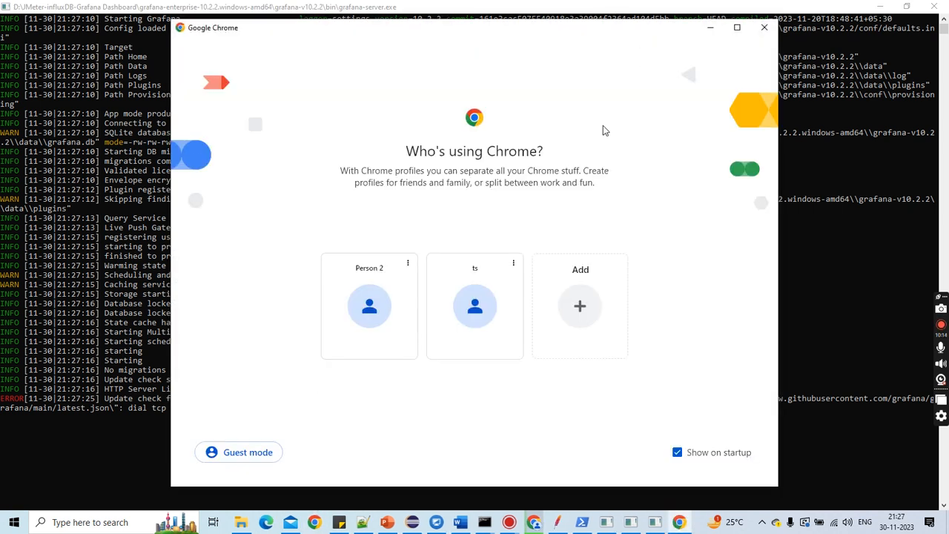
pyautogui.click(471, 325)
pyautogui.hotkey('ctrl', 't')
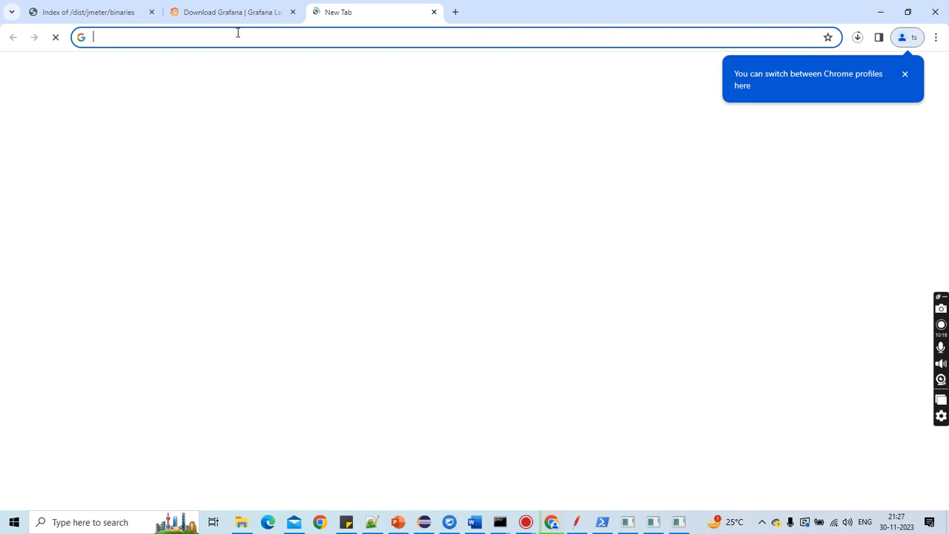
pyautogui.hotkey('ctrl', 'v')
pyautogui.press('Return')
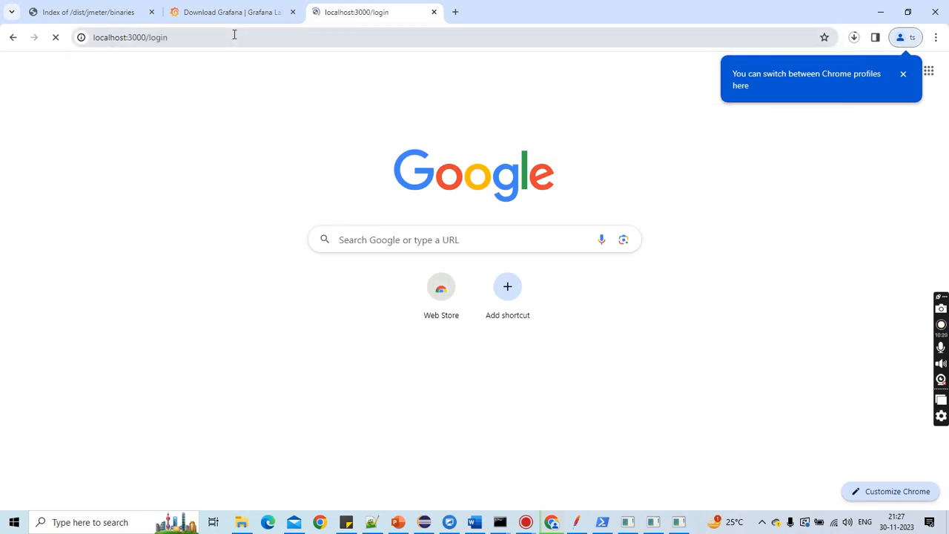
pyautogui.click(902, 75)
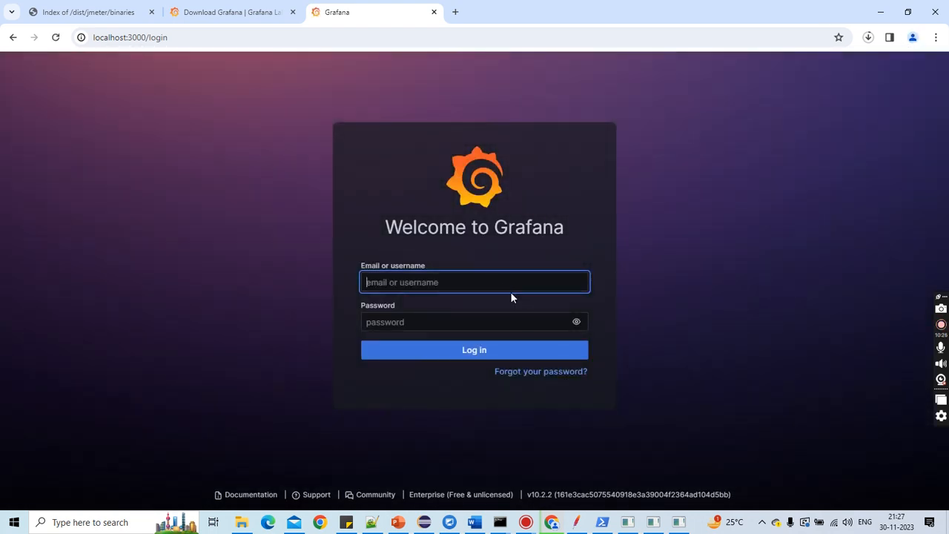
# Step: Log in to Grafana with the username admin and the account password
pyautogui.write('admin')
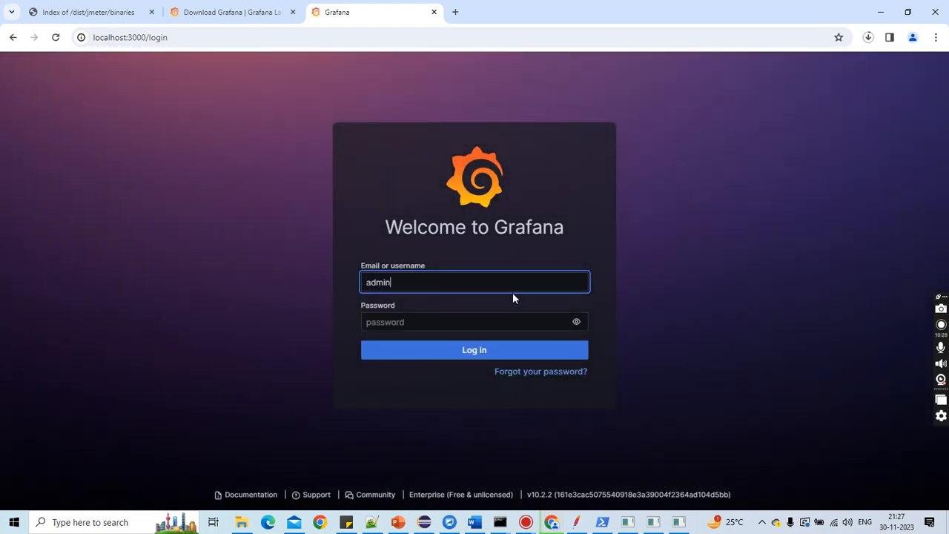
pyautogui.click(472, 324)
pyautogui.write('a')
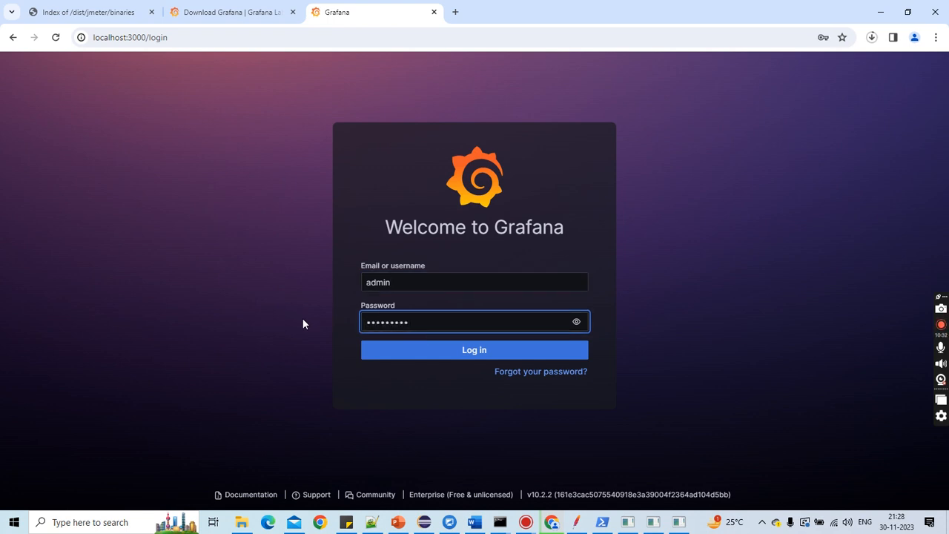
pyautogui.click(403, 347)
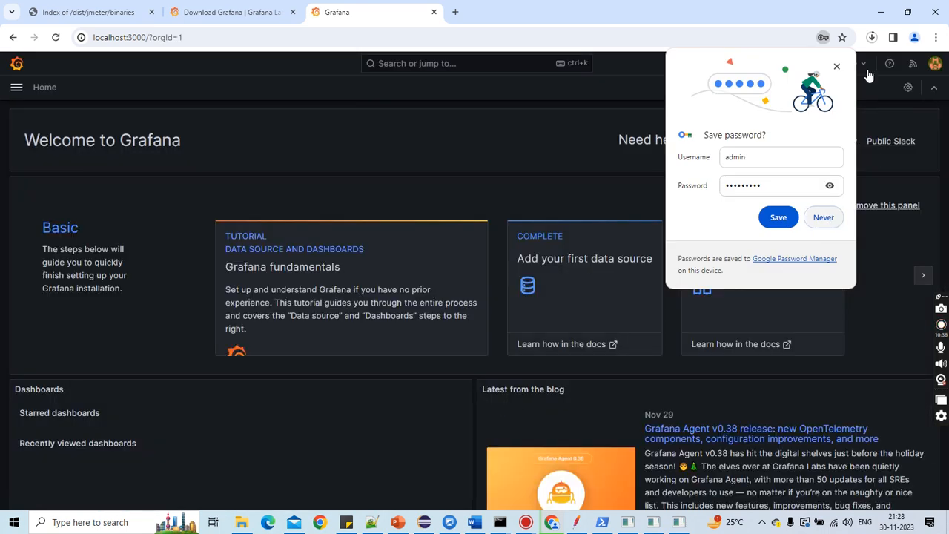
# Step: Open the list of existing data sources under Connections
pyautogui.click(837, 66)
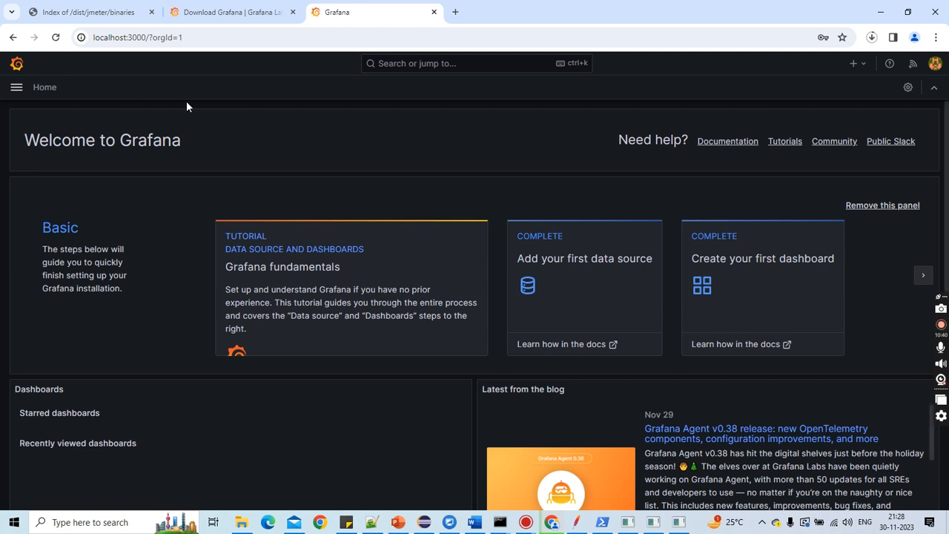
pyautogui.click(16, 89)
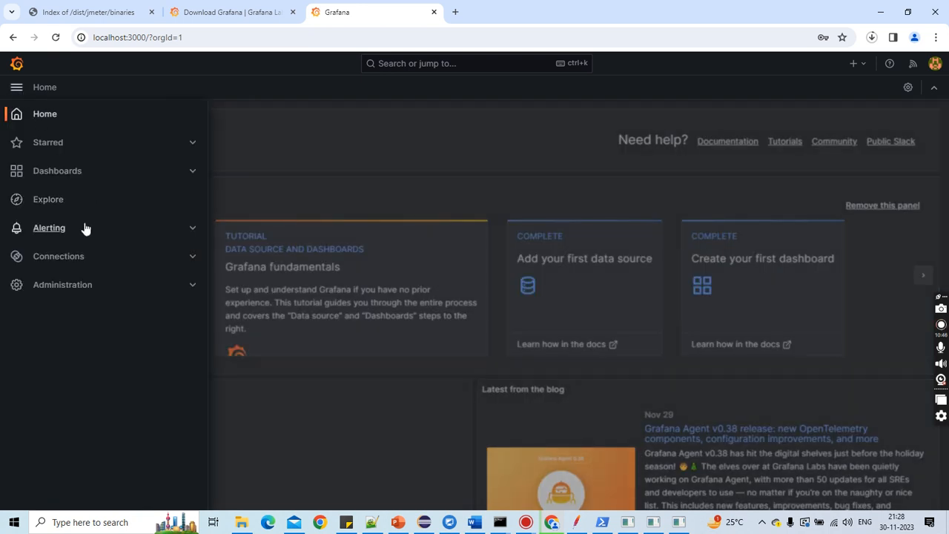
pyautogui.click(96, 259)
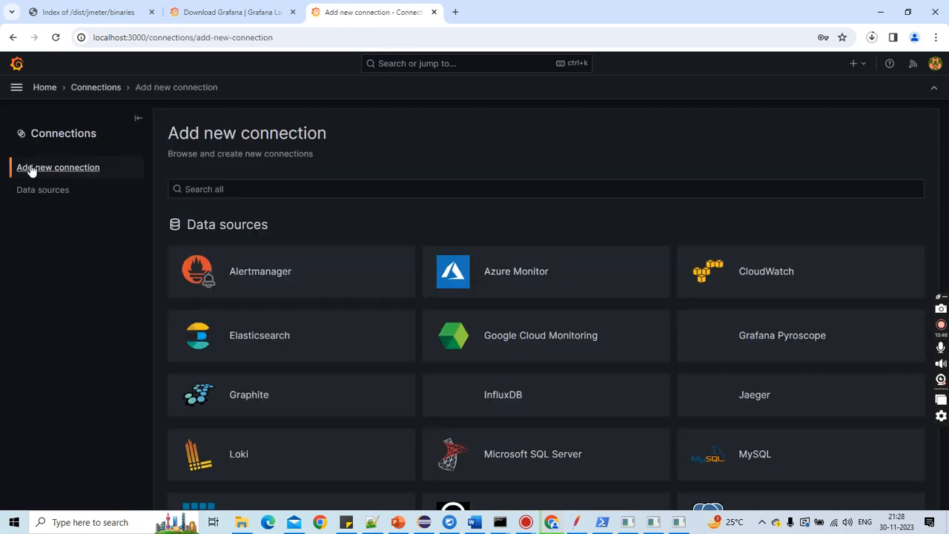
pyautogui.click(45, 192)
pyautogui.click(216, 180)
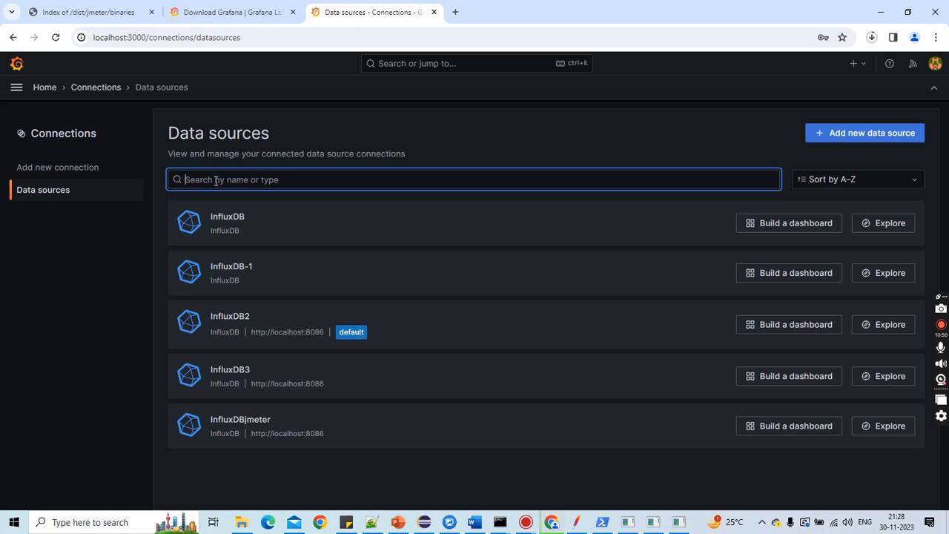
# Step: Search new connections for influxdb and add a new InfluxDB data source
pyautogui.click(67, 167)
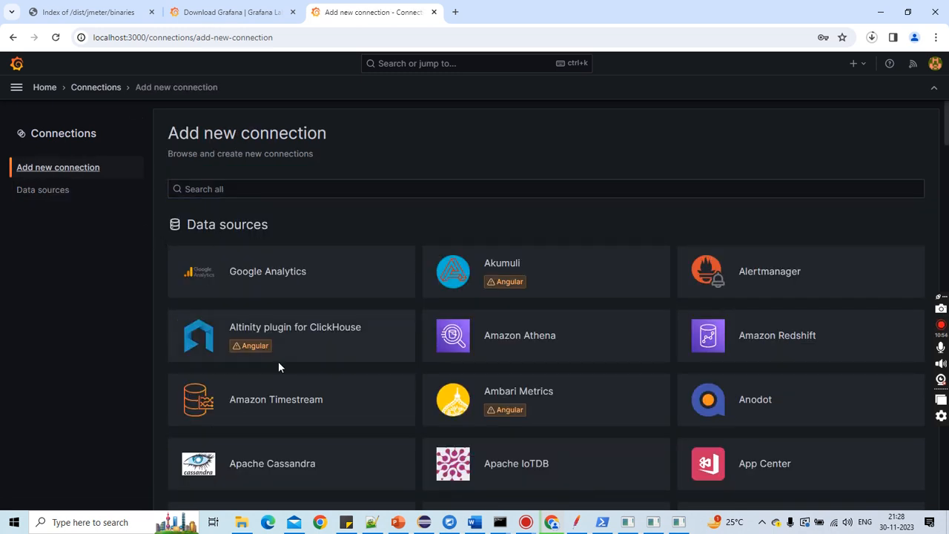
pyautogui.click(188, 190)
pyautogui.write('i')
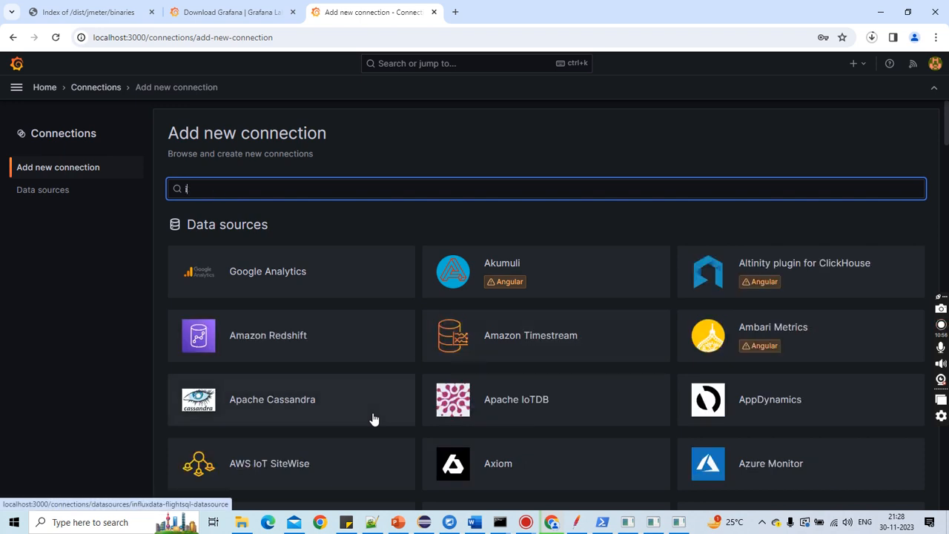
pyautogui.write('nf')
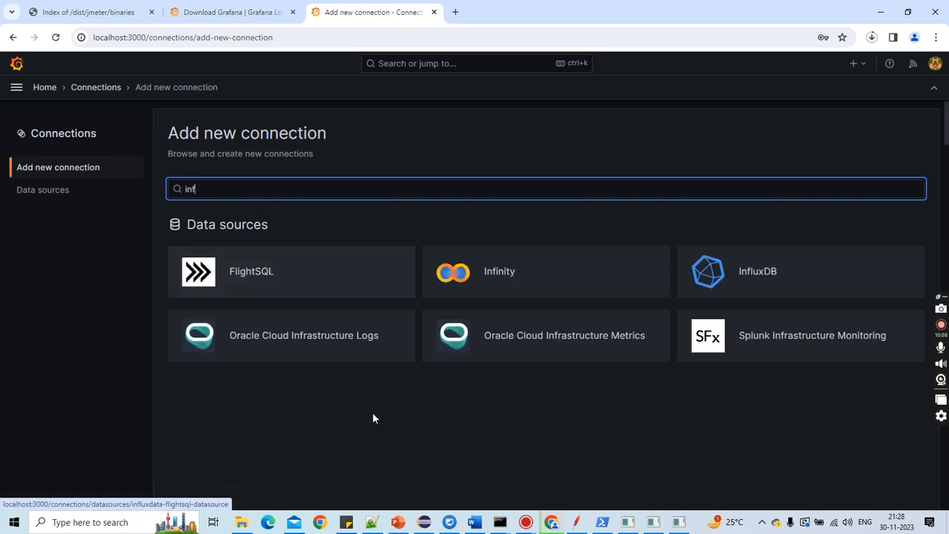
pyautogui.write('luxdb')
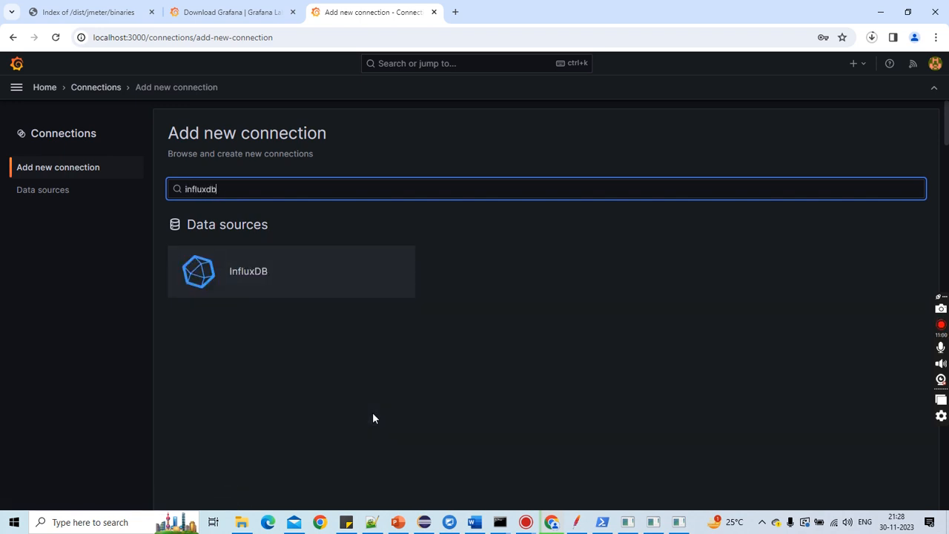
pyautogui.click(264, 275)
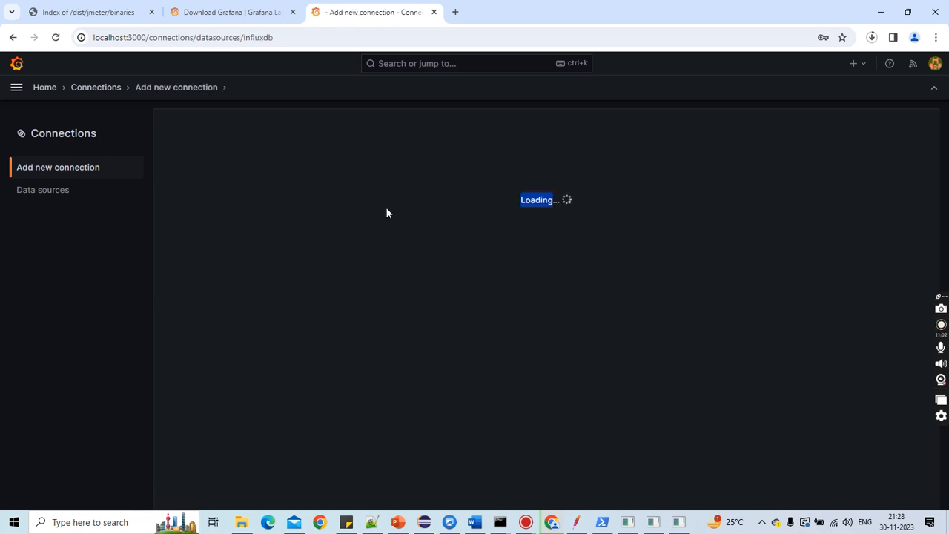
pyautogui.click(852, 132)
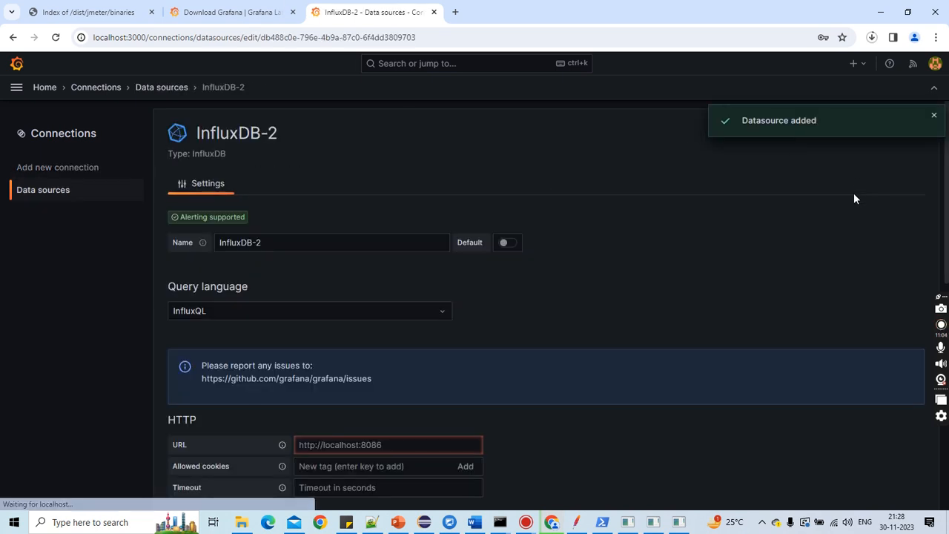
# Step: Rename the data source to InfluxDBjmeter1
pyautogui.click(264, 243)
pyautogui.press('BackSpace')
pyautogui.press('BackSpace')
pyautogui.write('jmeter1')
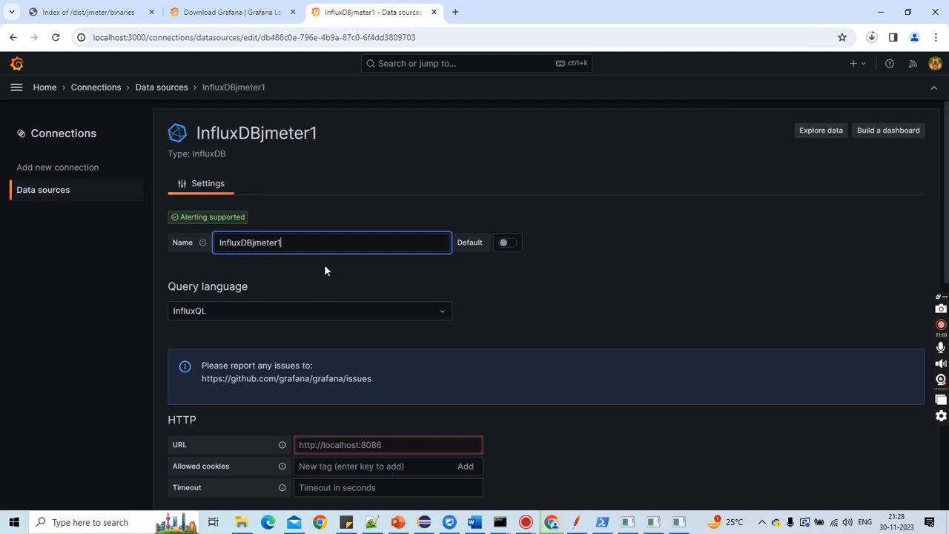
pyautogui.scroll(-2, 339, 258)
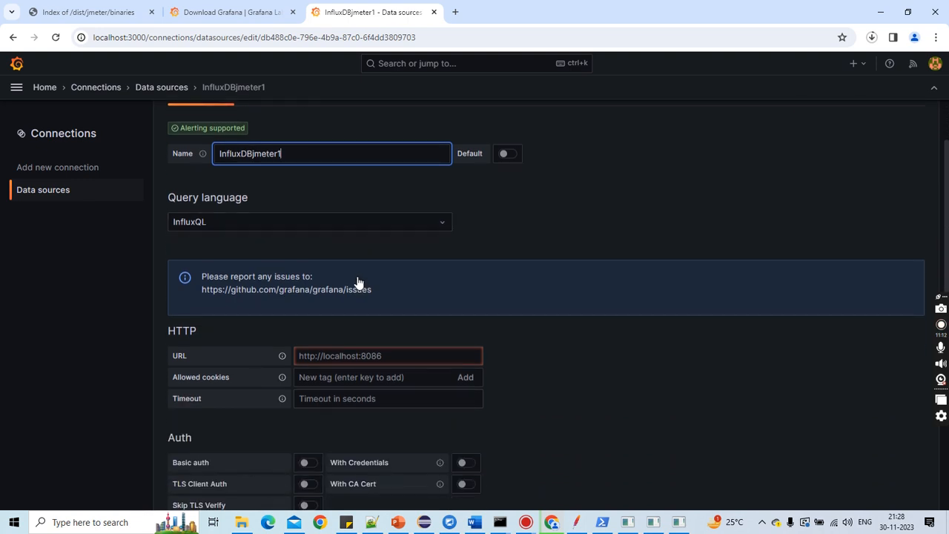
pyautogui.click(321, 330)
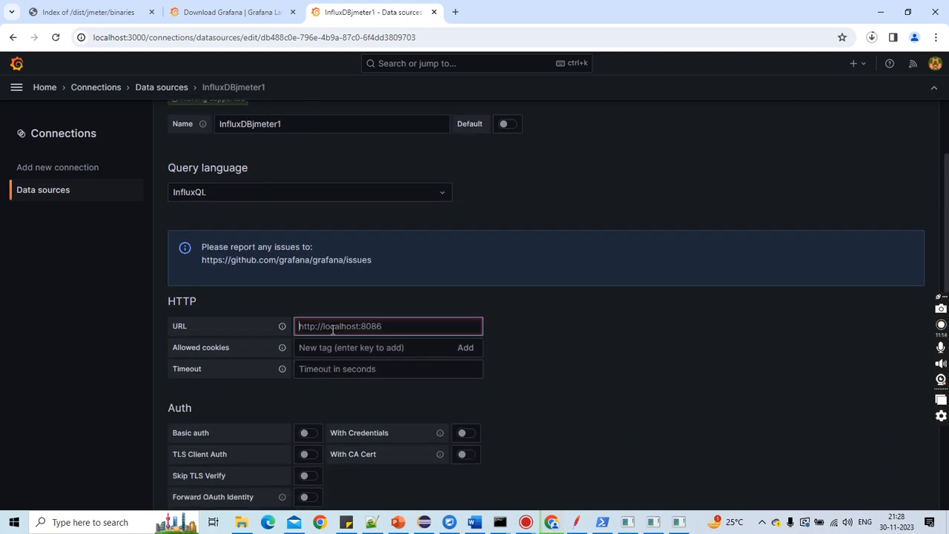
pyautogui.click(581, 523)
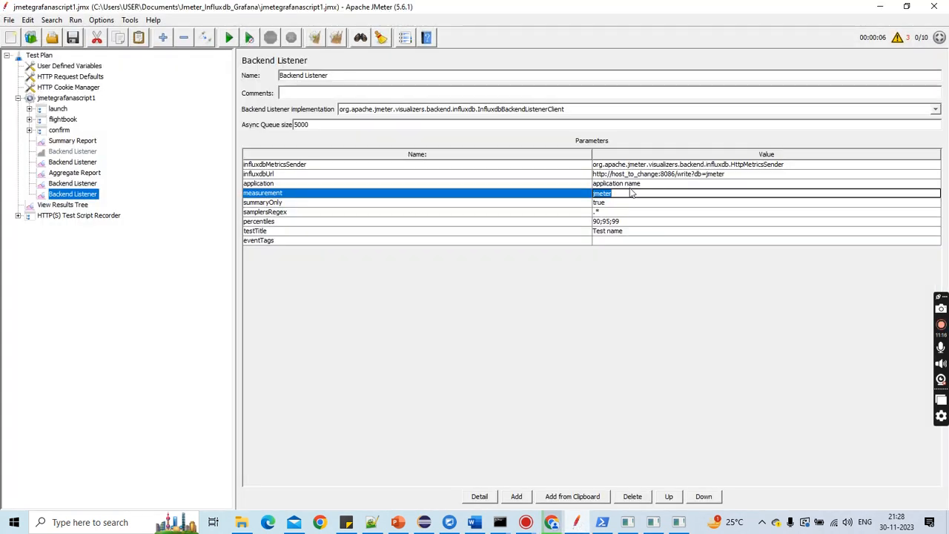
pyautogui.click(89, 184)
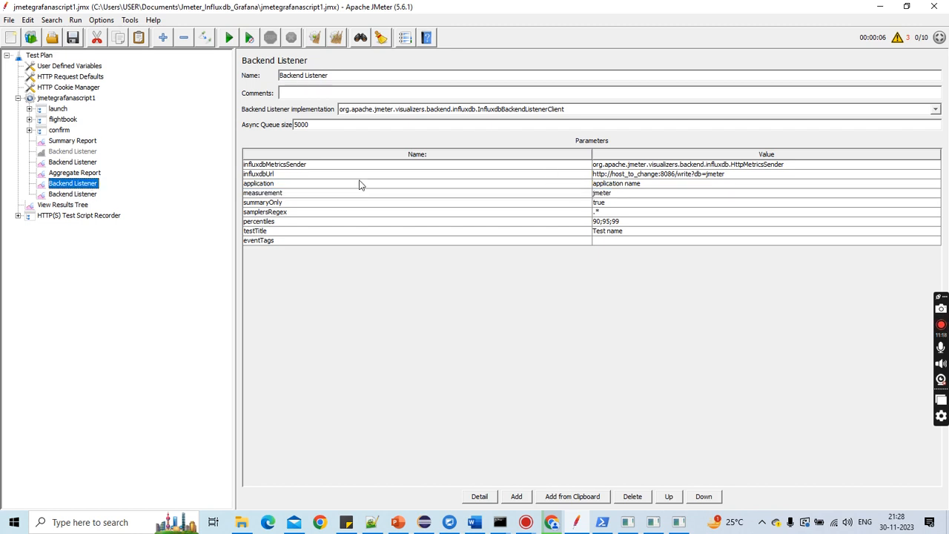
pyautogui.click(72, 193)
pyautogui.click(72, 162)
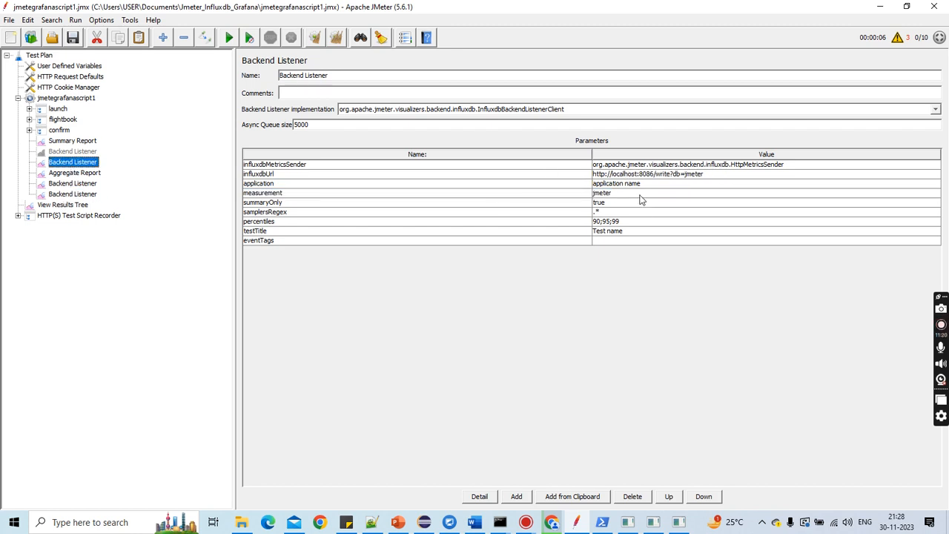
pyautogui.doubleClick(624, 175)
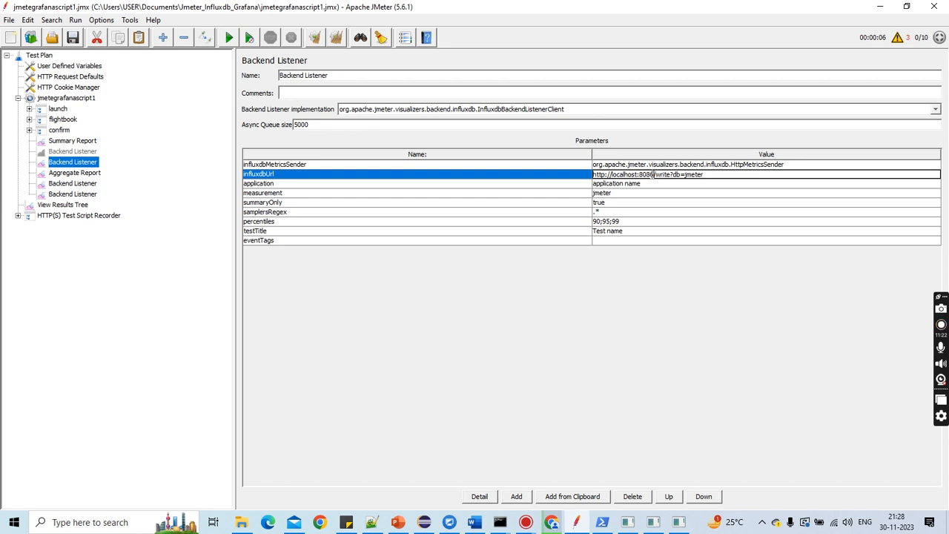
pyautogui.moveTo(653, 174); pyautogui.dragTo(588, 176)
pyautogui.hotkey('ctrl', 'c')
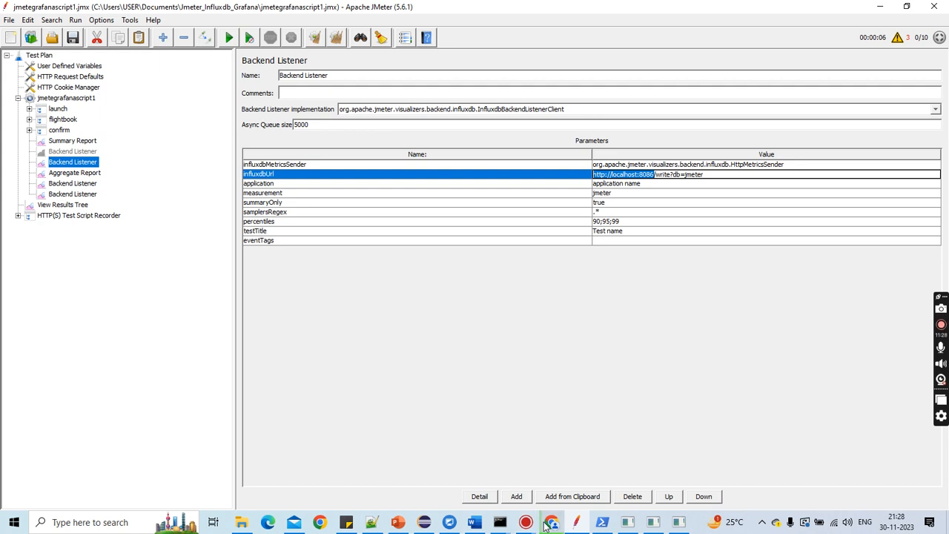
pyautogui.click(325, 522)
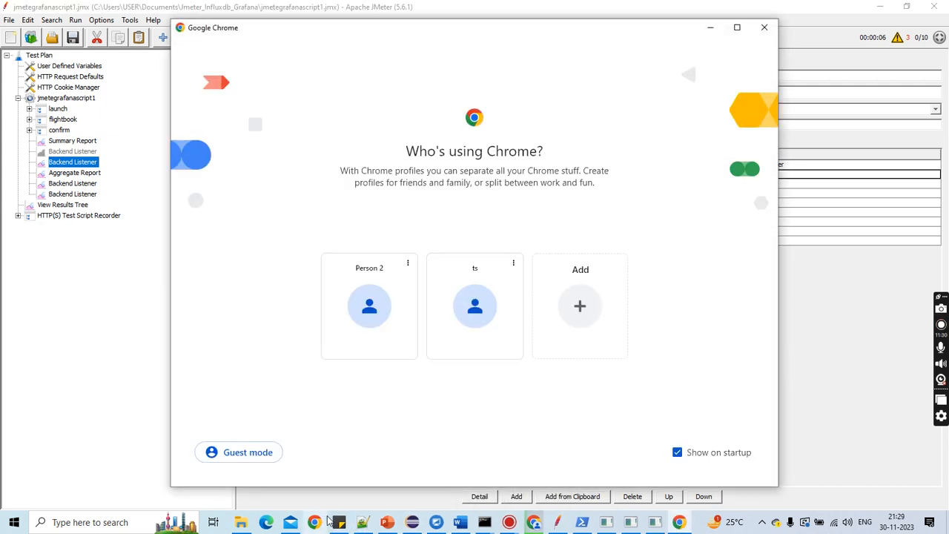
pyautogui.click(415, 445)
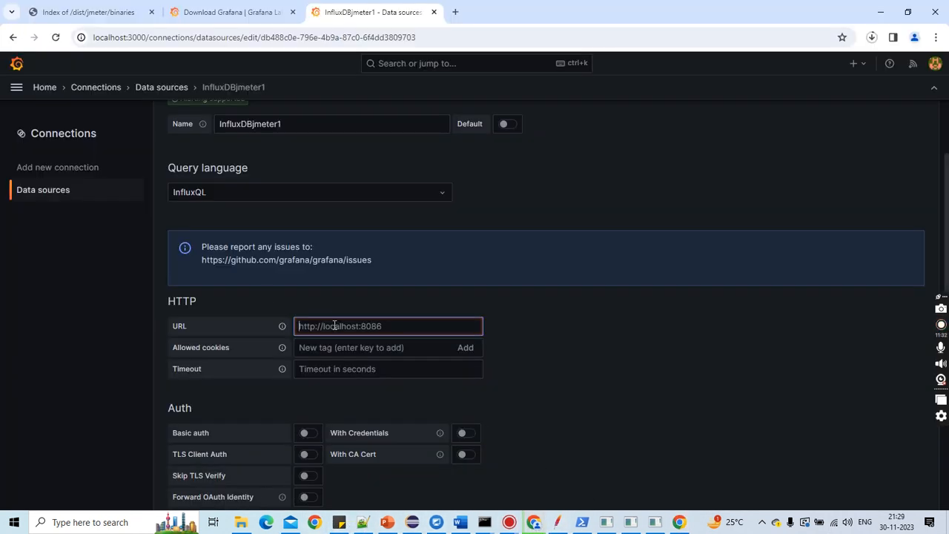
pyautogui.hotkey('ctrl', 'v')
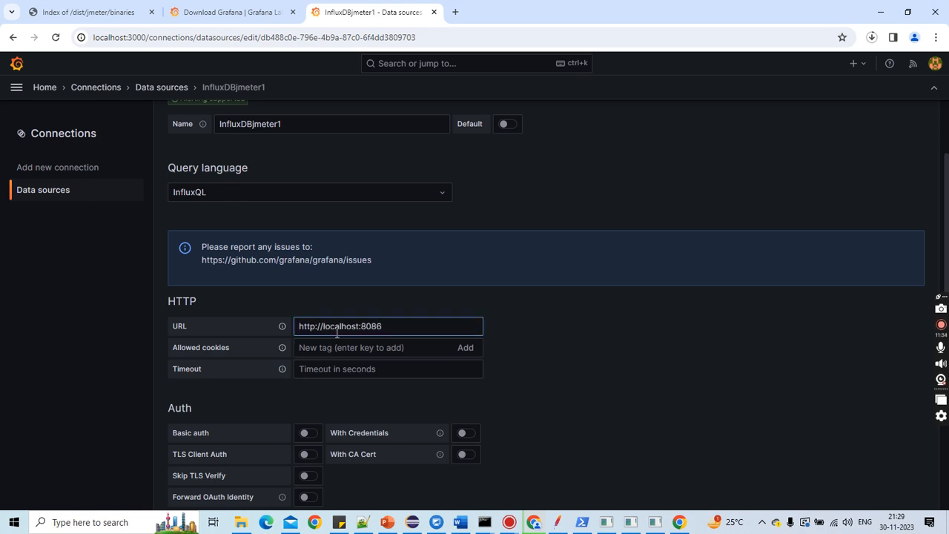
# Step: Set the InfluxDB database to jmeter and the user to admin
pyautogui.scroll(-5, 339, 352)
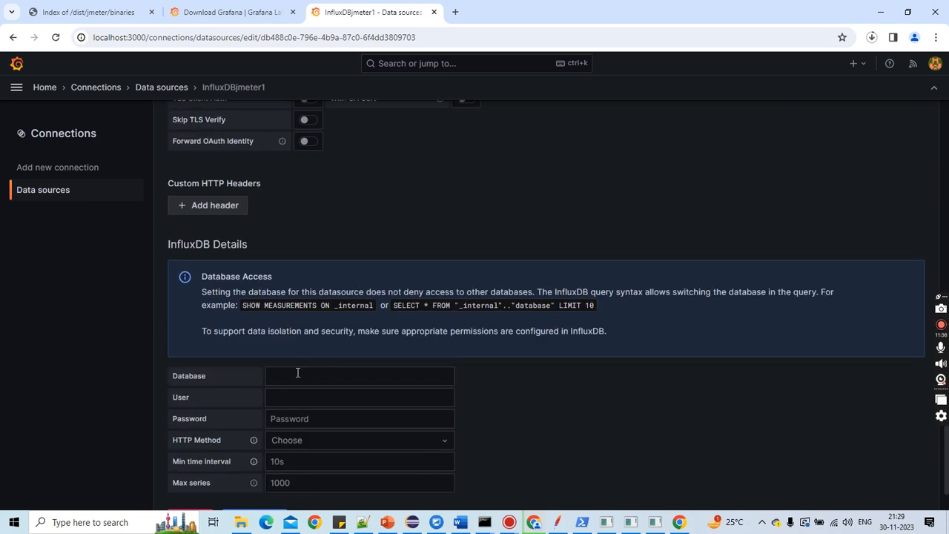
pyautogui.click(297, 375)
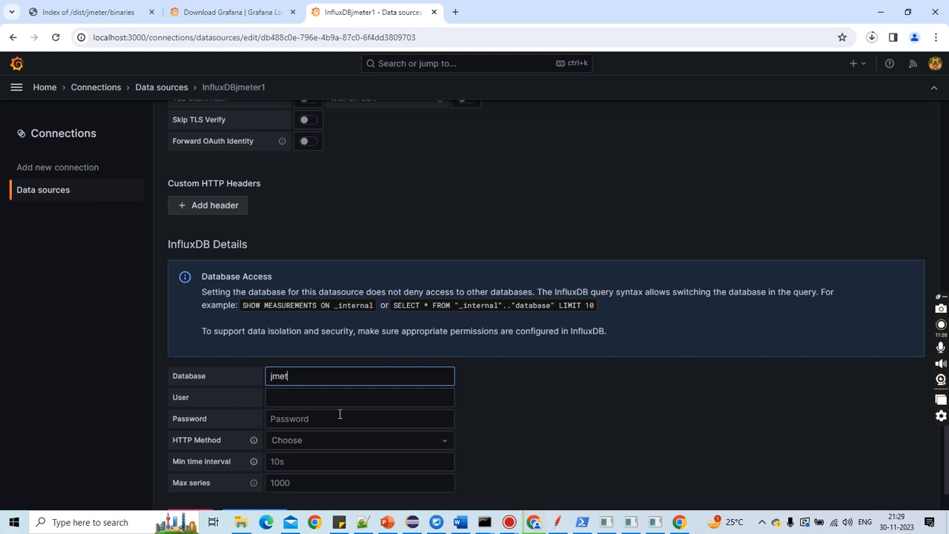
pyautogui.click(336, 398)
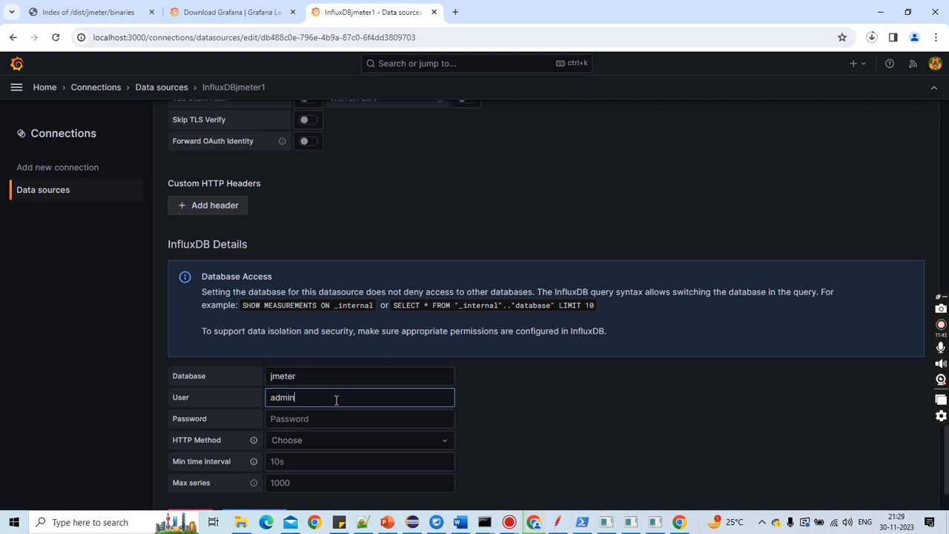
# Step: Save and test the InfluxDBjmeter1 data source
pyautogui.scroll(-1, 337, 397)
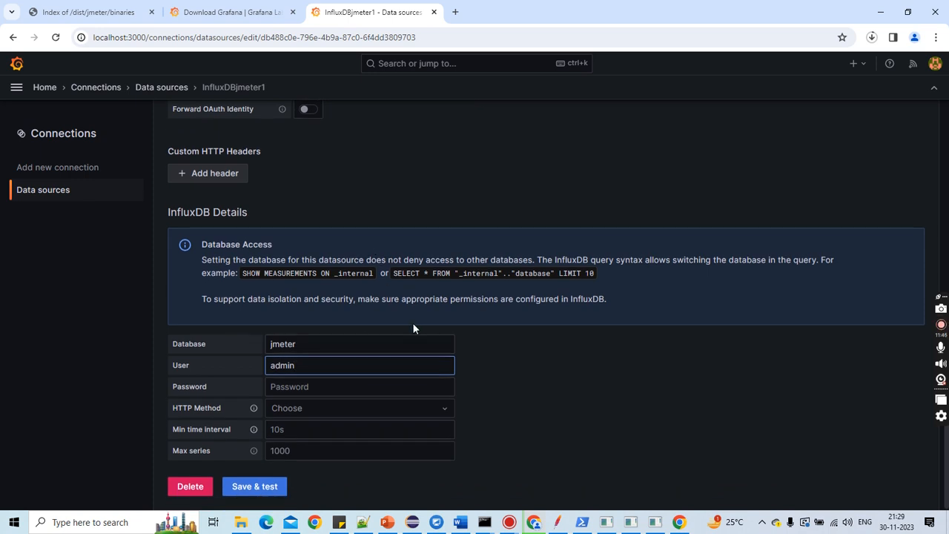
pyautogui.click(275, 486)
pyautogui.scroll(-2, 371, 453)
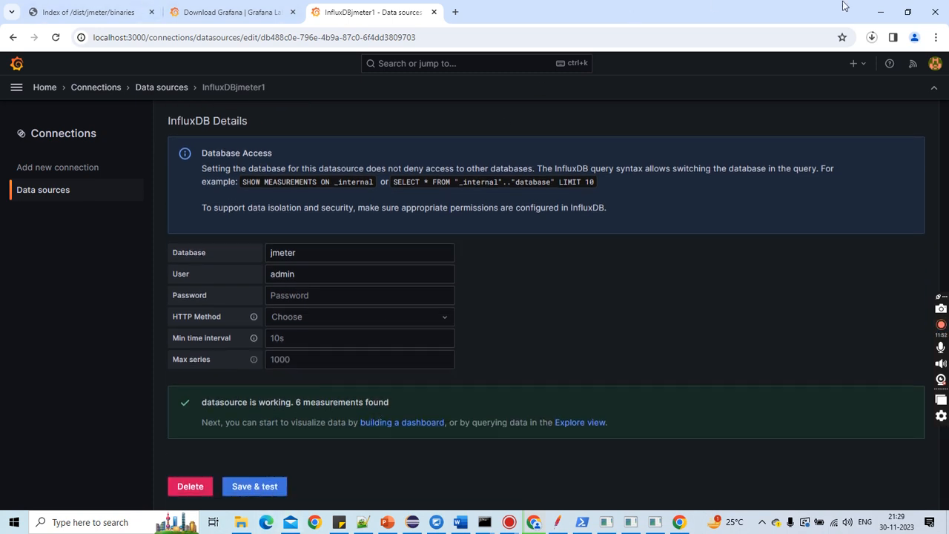
# Step: Start building a new dashboard and import the rev2 dashboard JSON file from Downloads
pyautogui.click(416, 427)
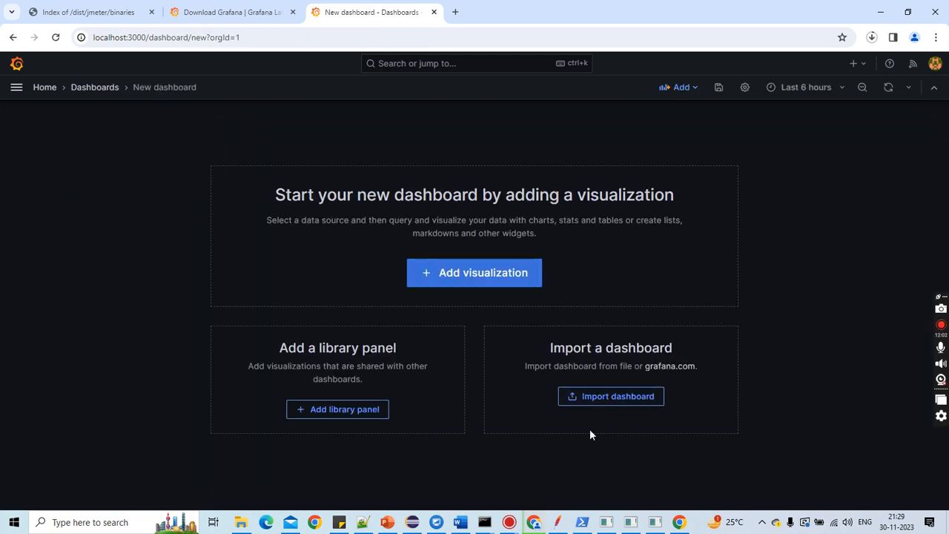
pyautogui.click(615, 400)
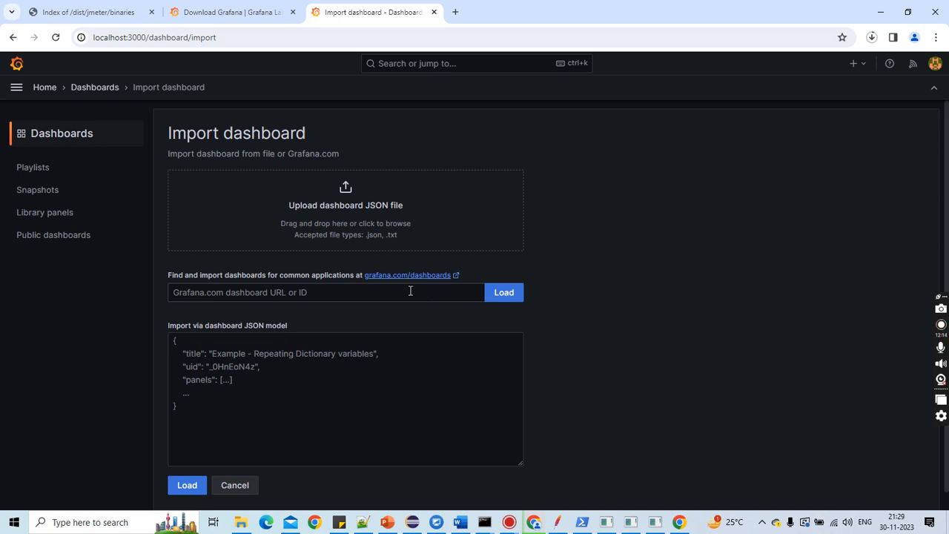
pyautogui.click(354, 213)
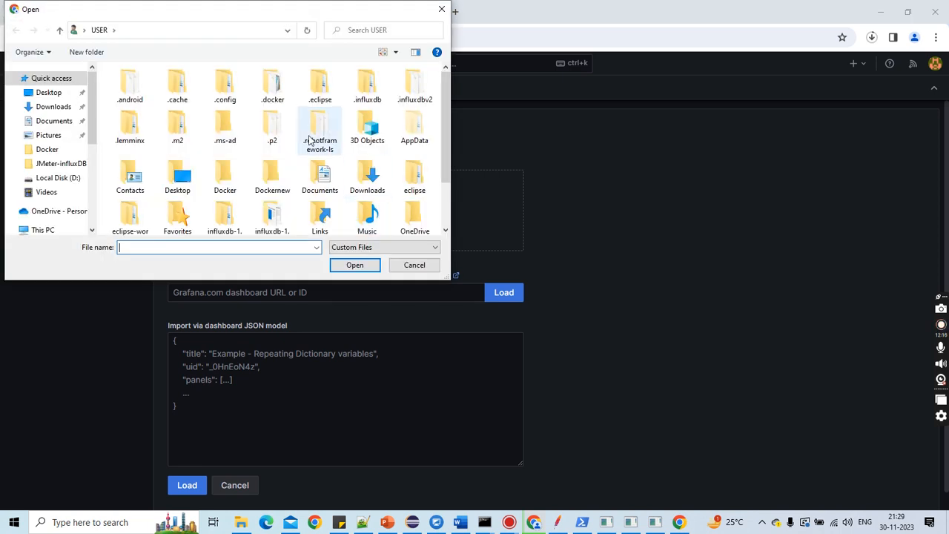
pyautogui.click(54, 108)
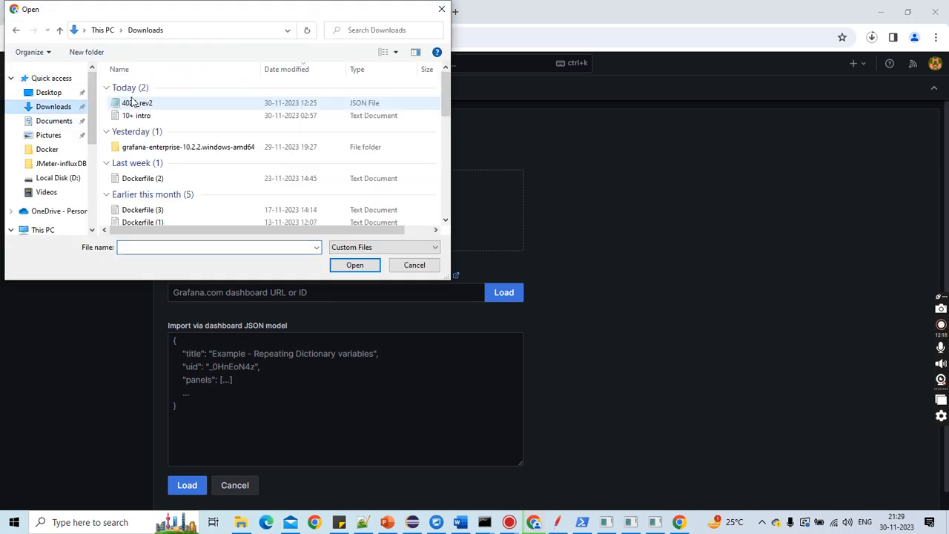
pyautogui.click(131, 103)
pyautogui.click(353, 265)
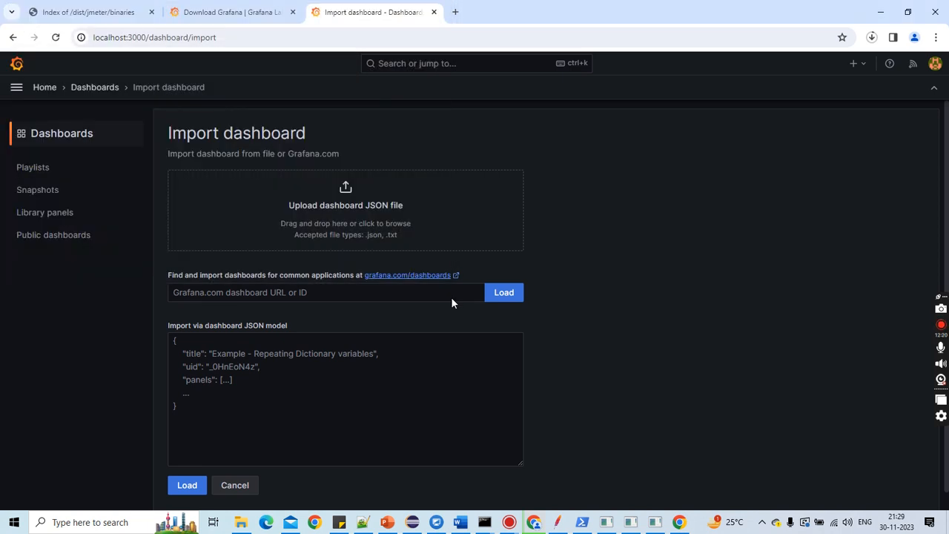
# Step: Import the dashboard named JMeterDashboard1 using InfluxDBjmeter1 as the DB name data source
pyautogui.click(205, 221)
pyautogui.press('BackSpace')
pyautogui.click(256, 223)
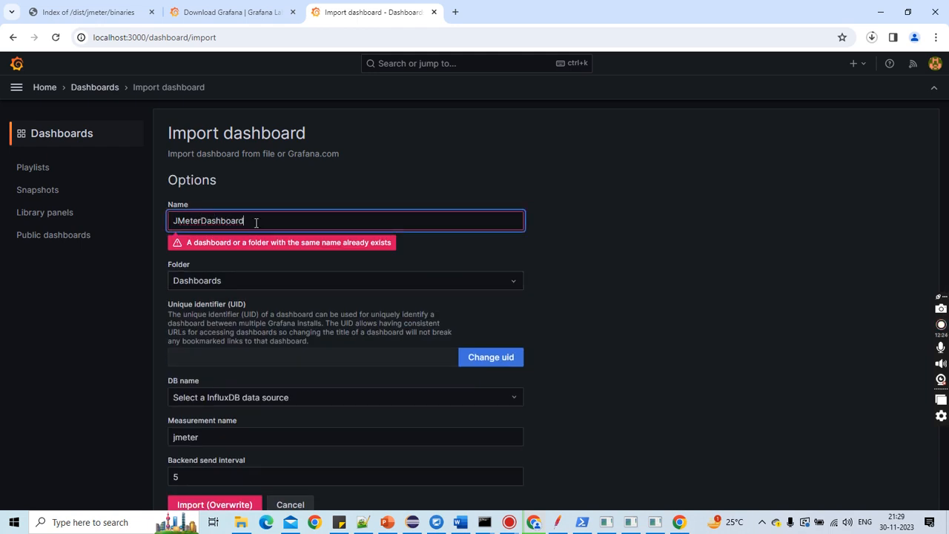
pyautogui.write('1')
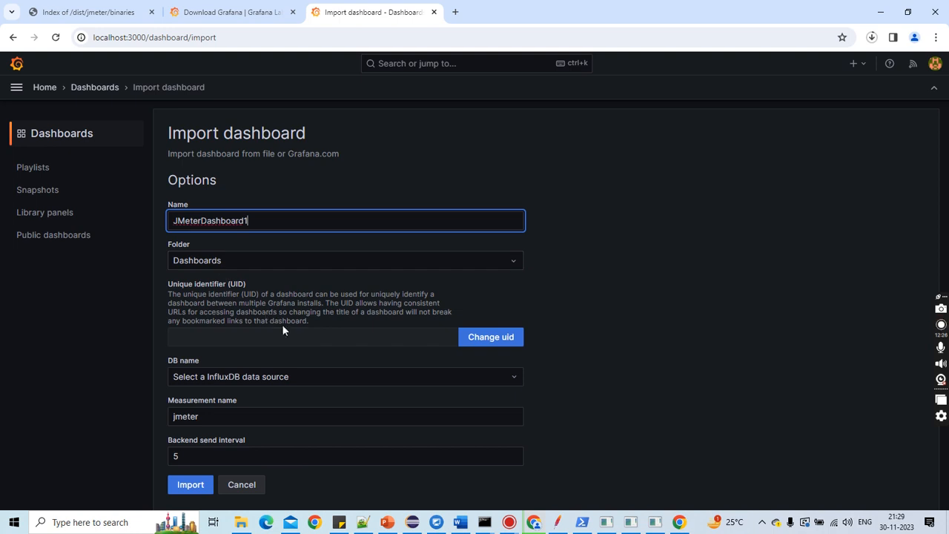
pyautogui.click(314, 376)
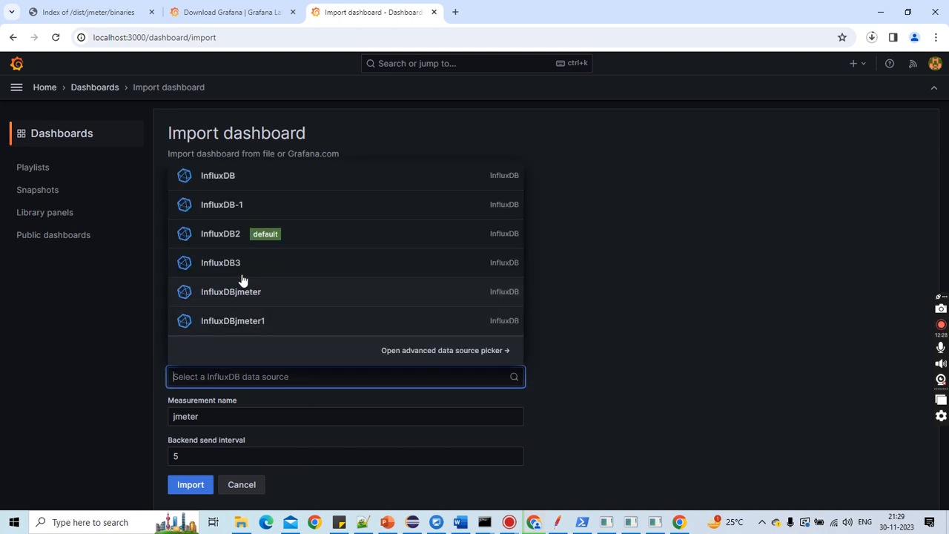
pyautogui.click(250, 327)
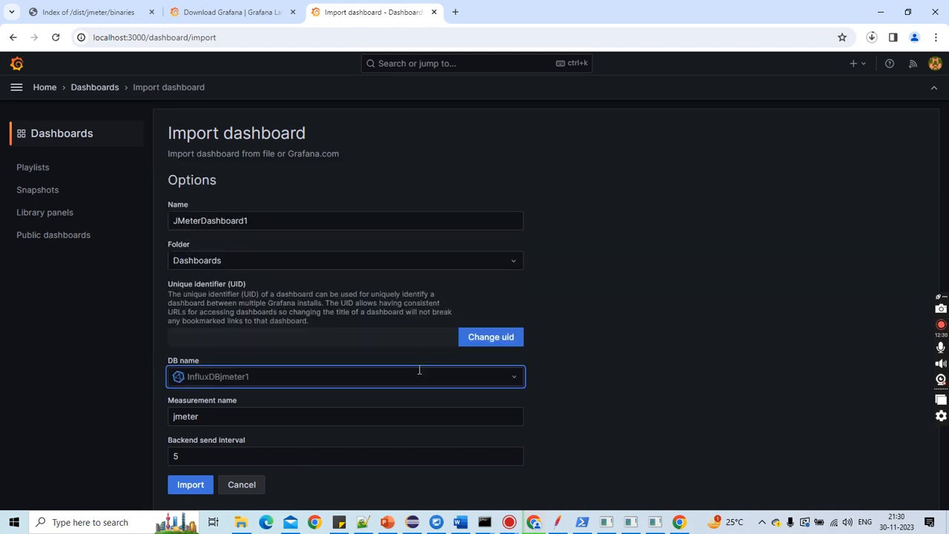
pyautogui.click(195, 493)
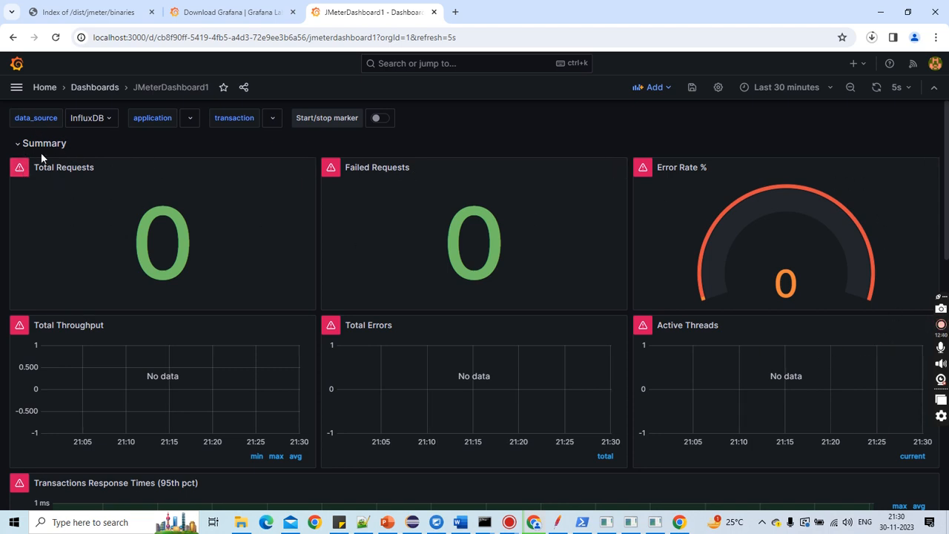
# Step: Set the dashboard's data_source variable to InfluxDBjmeter1
pyautogui.click(106, 123)
pyautogui.click(117, 225)
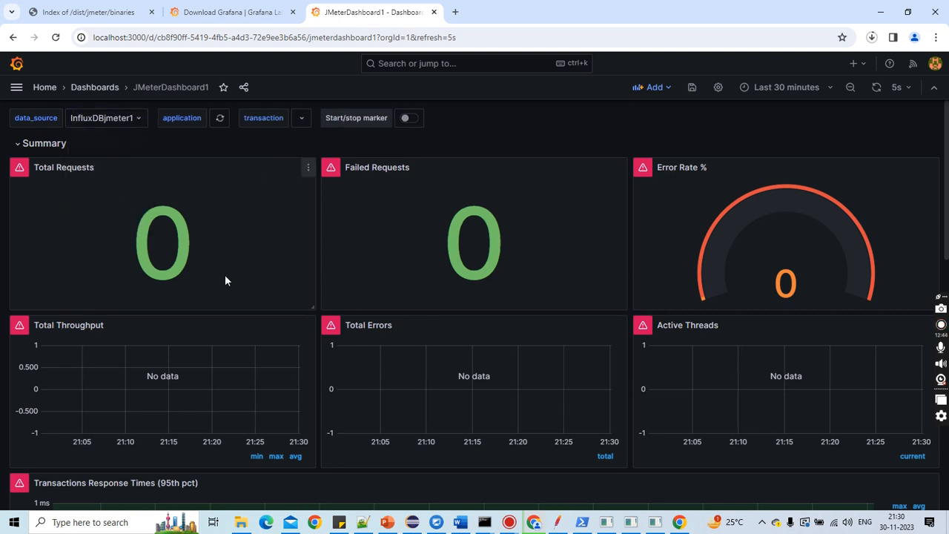
pyautogui.scroll(-3, 259, 223)
pyautogui.scroll(3, 261, 221)
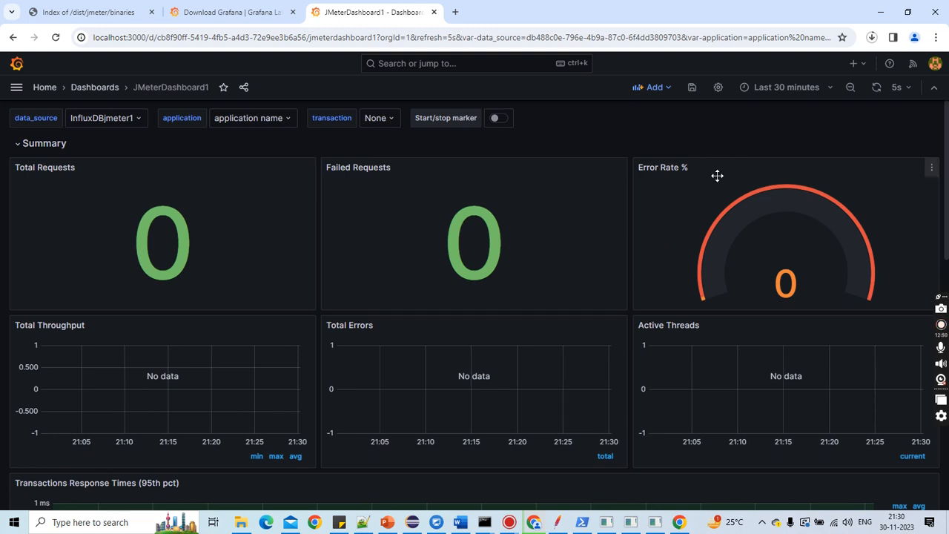
pyautogui.scroll(-1, 233, 353)
pyautogui.scroll(-3, 212, 386)
pyautogui.scroll(4, 212, 389)
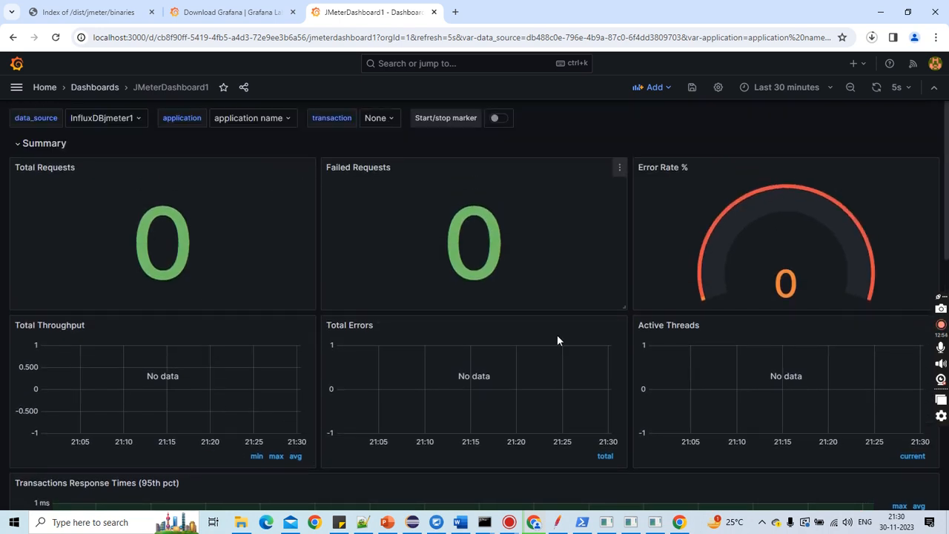
# Step: Switch to JMeter, clear the View Results Tree and run the test plan, overwriting the existing recording.xml file
pyautogui.click(559, 525)
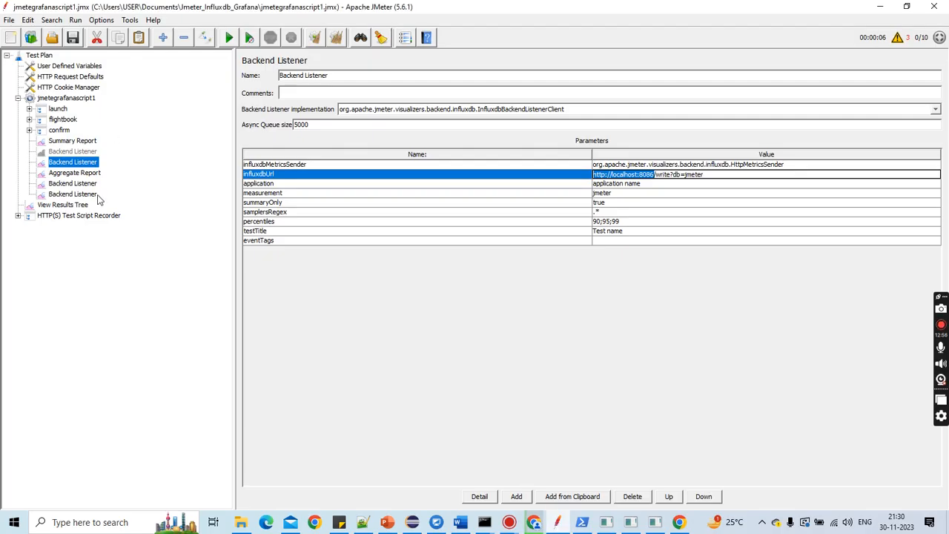
pyautogui.click(85, 206)
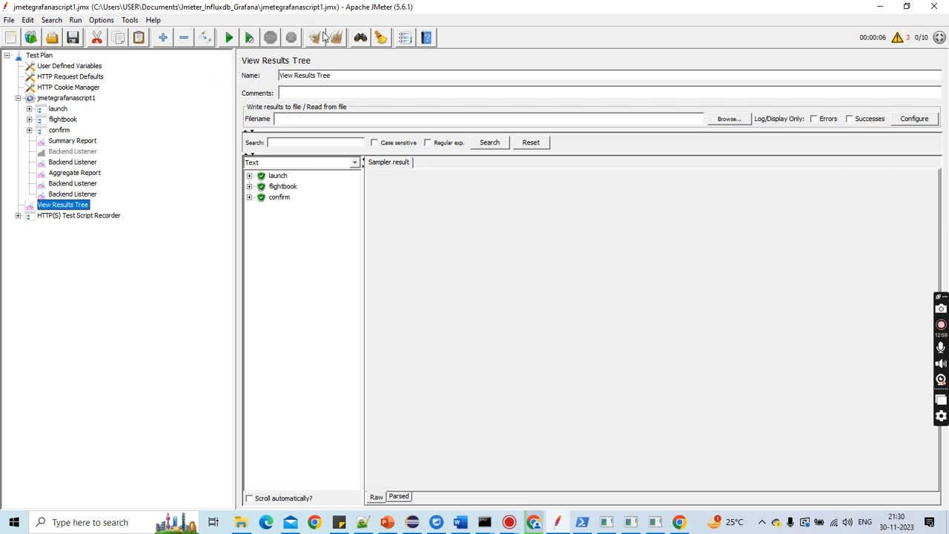
pyautogui.click(335, 39)
pyautogui.click(229, 37)
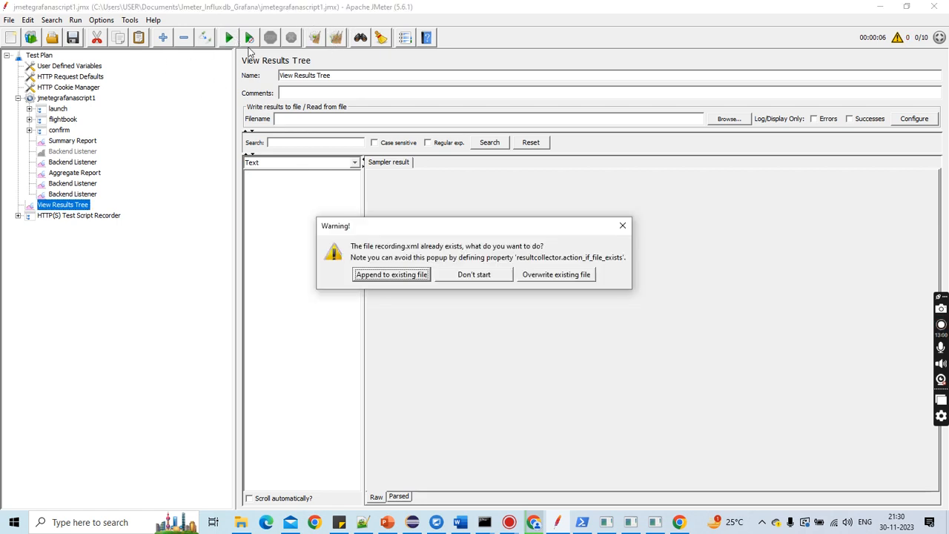
pyautogui.click(555, 274)
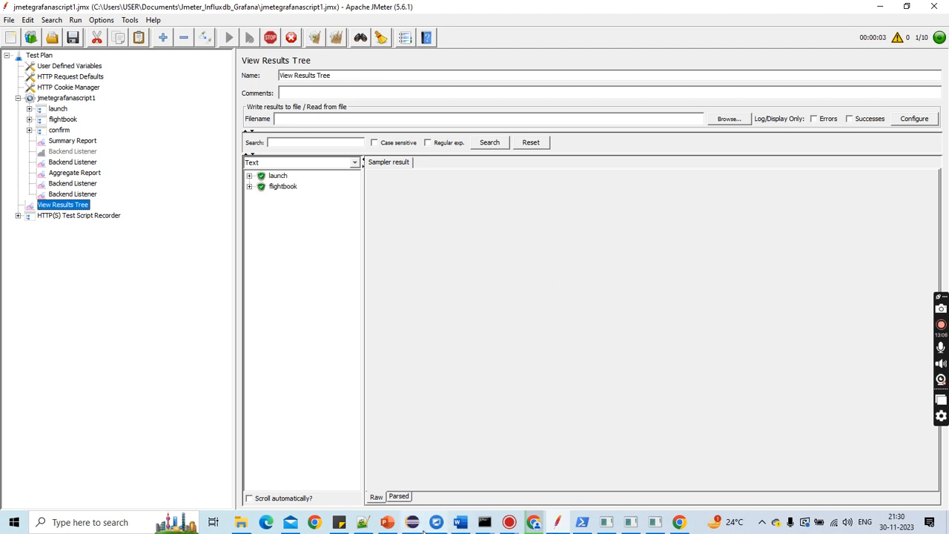
# Step: Return to the Grafana dashboard and set its time range to the last 5 minutes
pyautogui.click(531, 523)
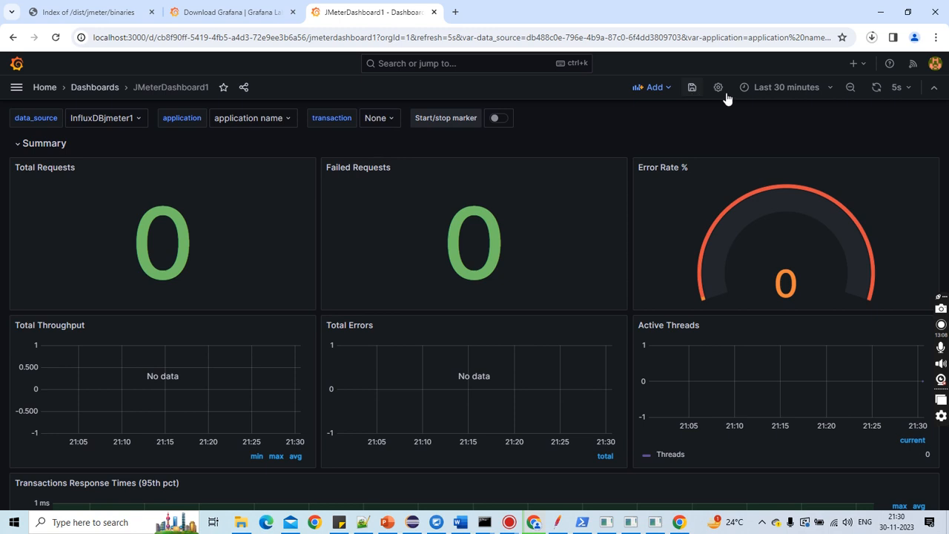
pyautogui.click(827, 97)
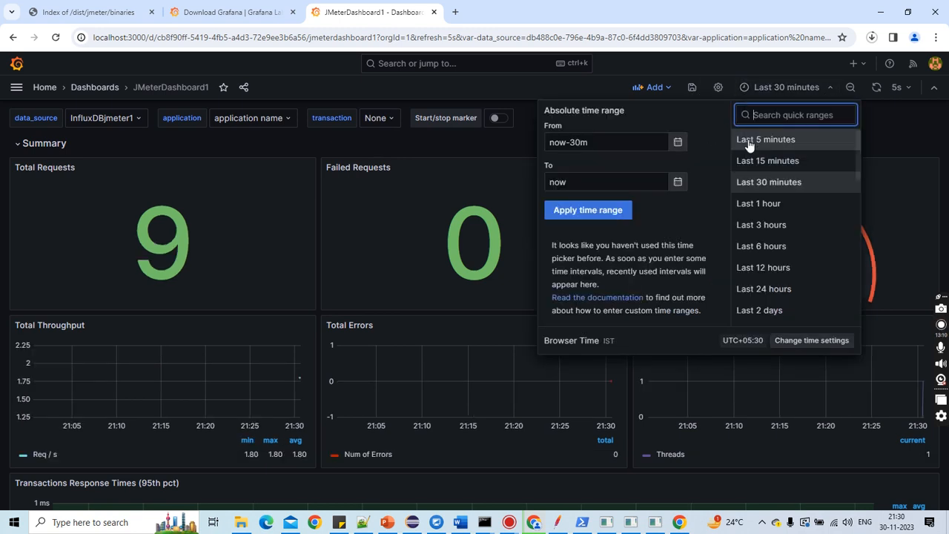
pyautogui.click(744, 140)
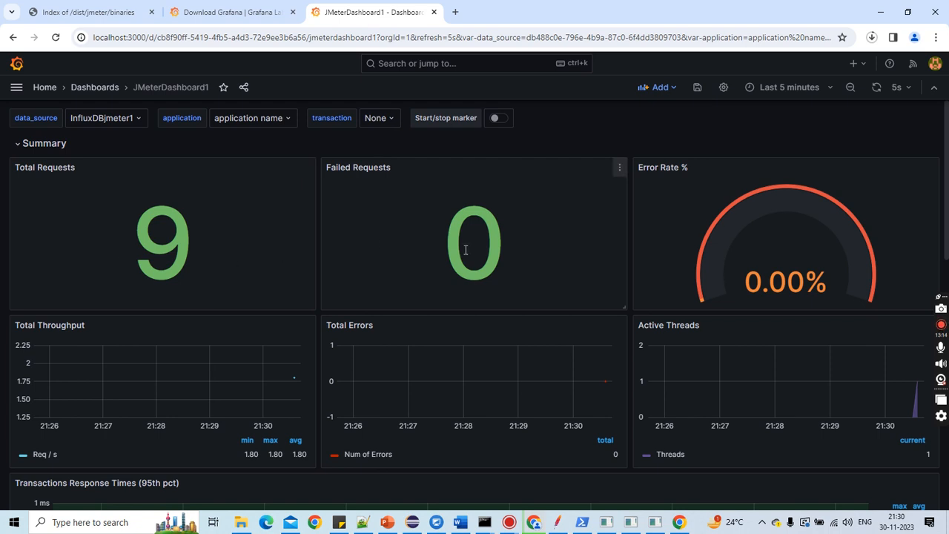
pyautogui.scroll(-2, 502, 266)
pyautogui.scroll(2, 503, 265)
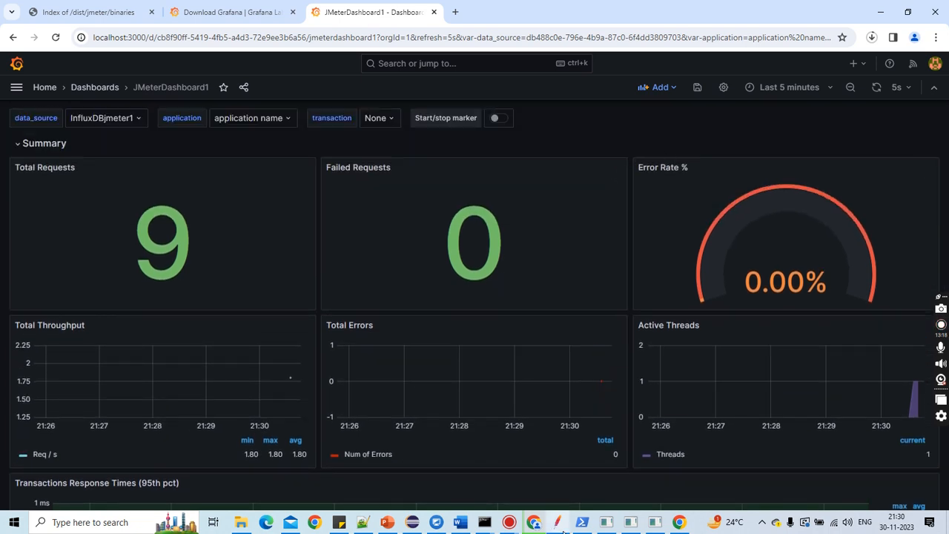
# Step: Switch to JMeter and open the 13 /confirmation.php request under the confirm controller
pyautogui.click(557, 522)
pyautogui.click(272, 39)
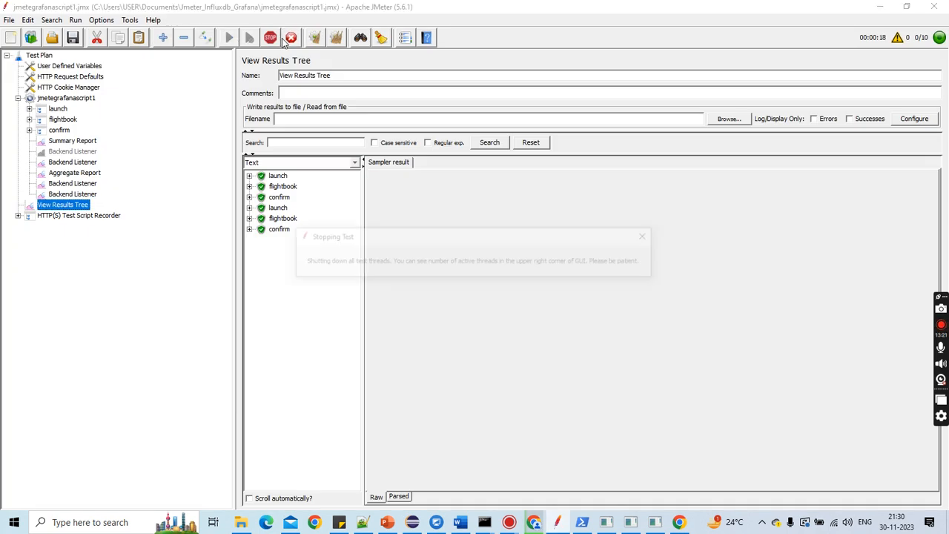
pyautogui.click(29, 130)
pyautogui.click(67, 141)
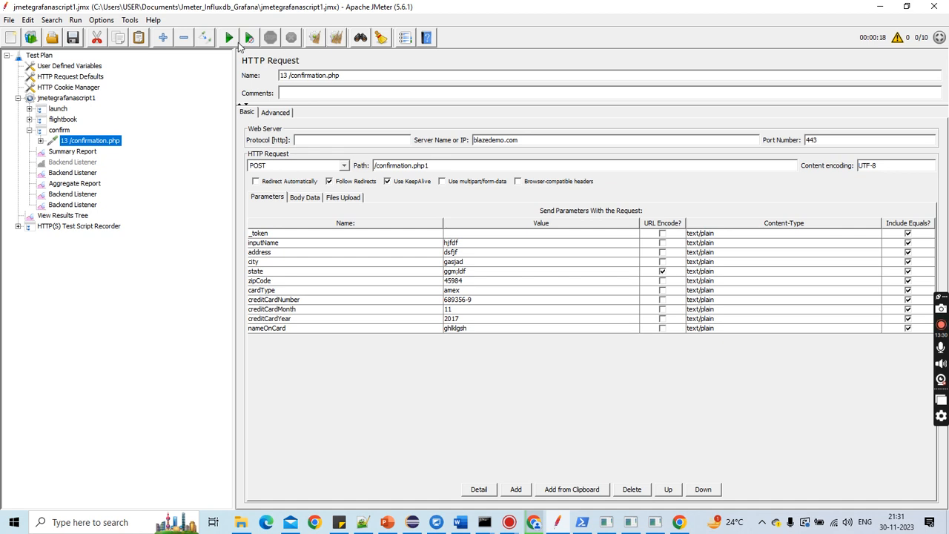
# Step: Run the test plan again, overwriting the existing recording.xml file, and select View Results Tree
pyautogui.click(230, 39)
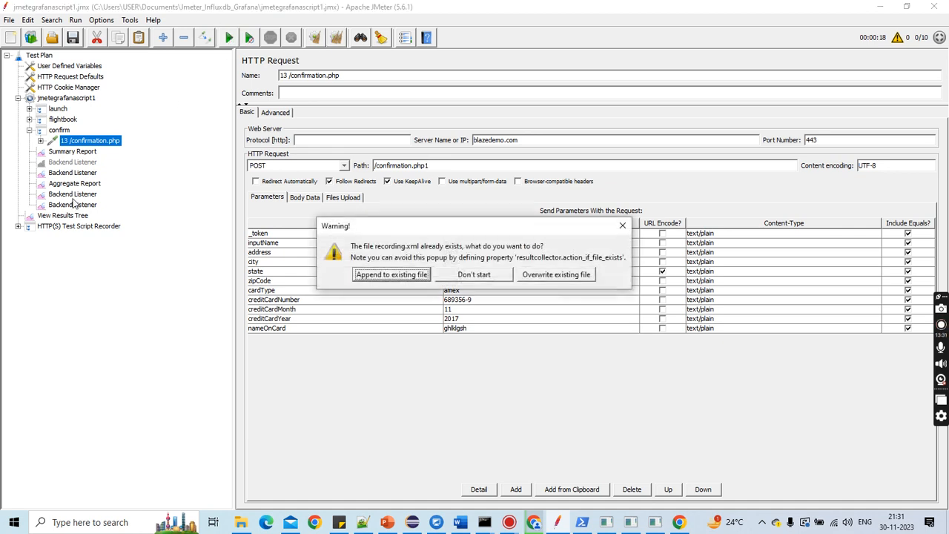
pyautogui.click(534, 276)
pyautogui.click(79, 216)
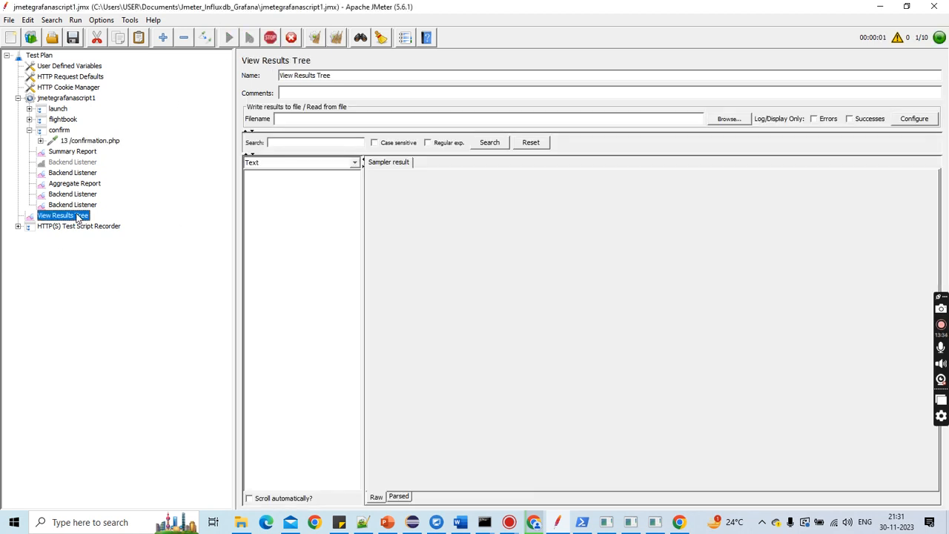
# Step: Switch back to Grafana and refresh the JMeterDashboard1 dashboard
pyautogui.hotkey('alt', 'Tab')
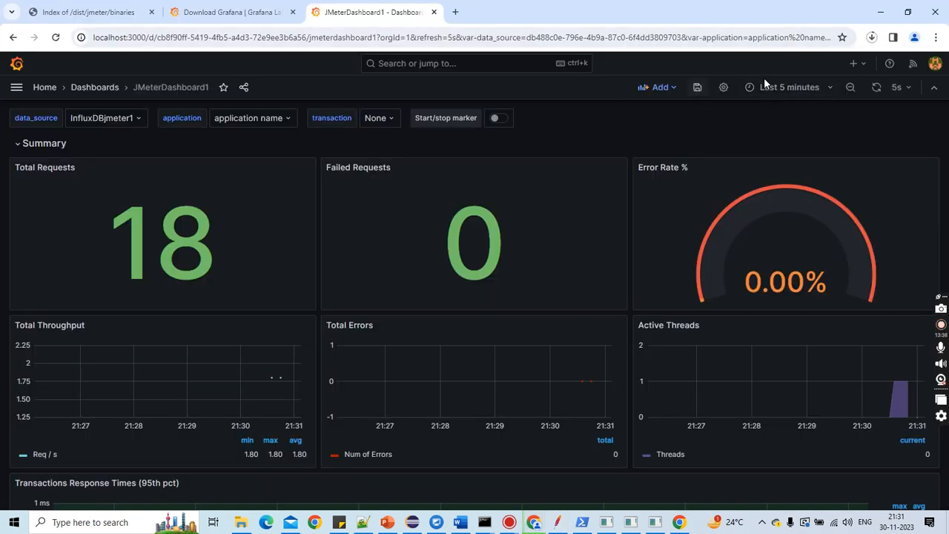
pyautogui.click(876, 89)
pyautogui.moveTo(583, 413)
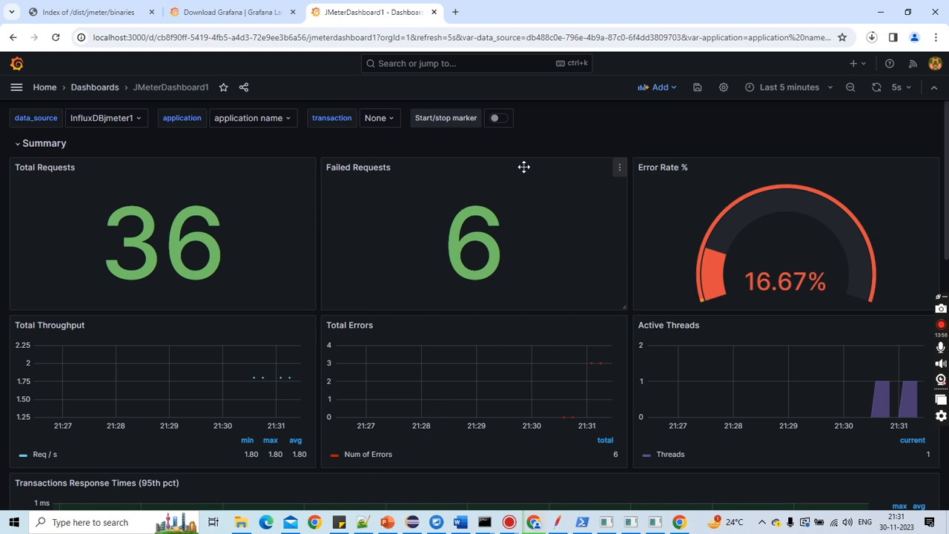
# Step: Copy the dashboard's share link URL
pyautogui.click(243, 87)
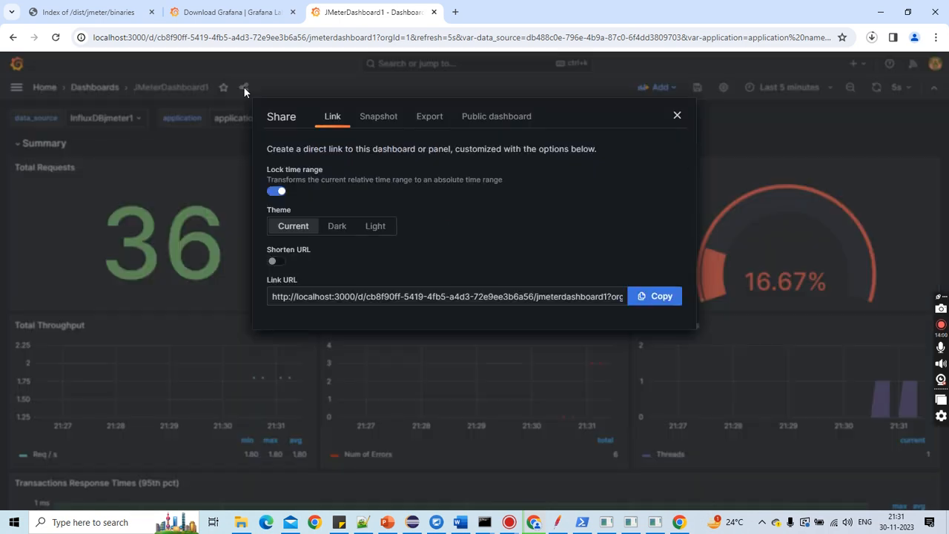
pyautogui.click(274, 298)
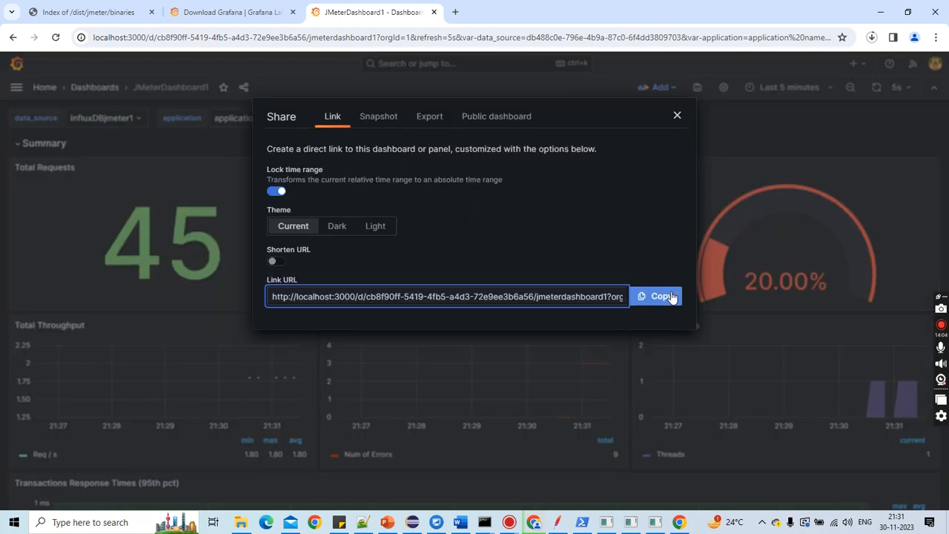
pyautogui.click(667, 296)
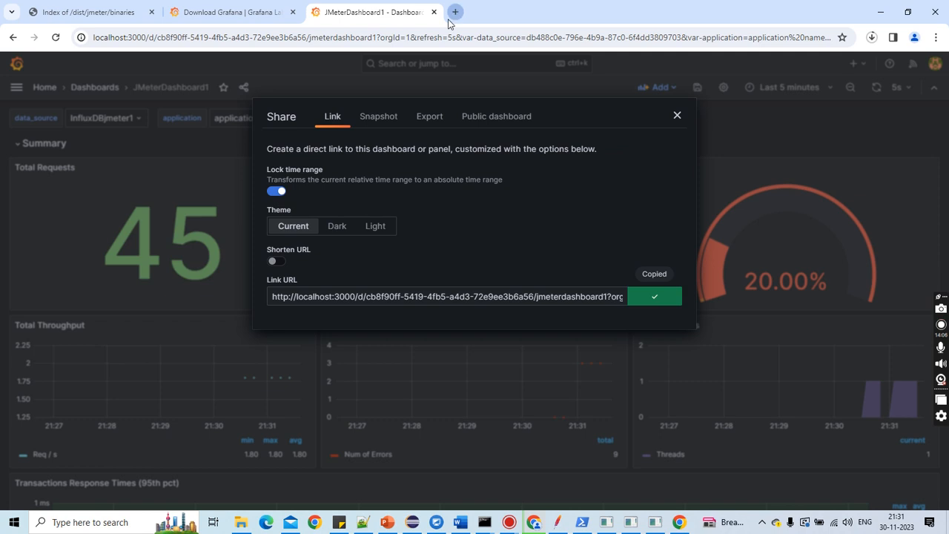
# Step: Open the copied dashboard link in a new browser tab
pyautogui.click(456, 12)
pyautogui.click(310, 43)
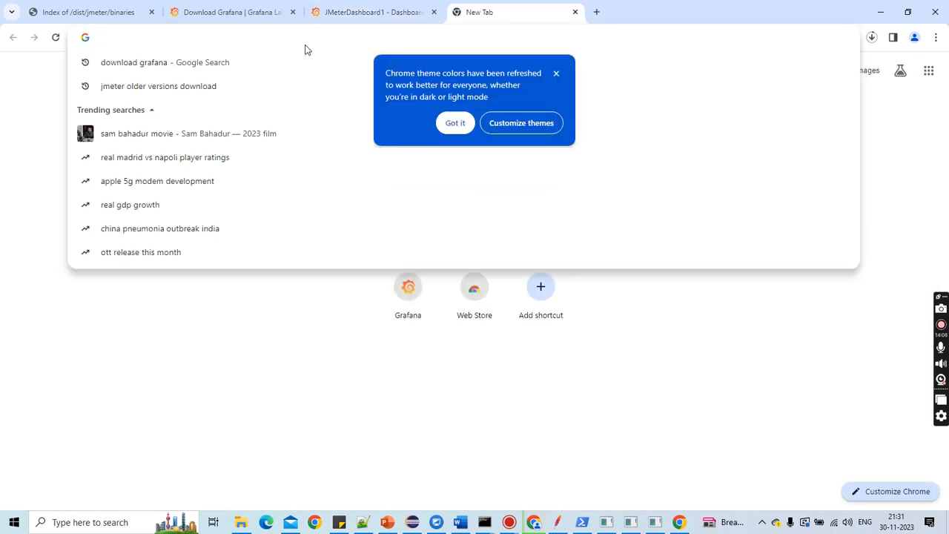
pyautogui.hotkey('ctrl', 'v')
pyautogui.press('Return')
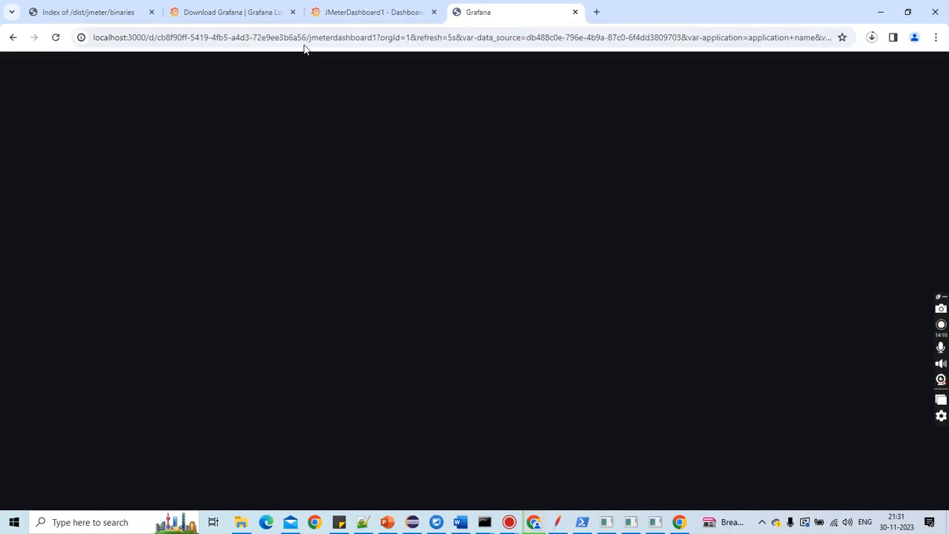